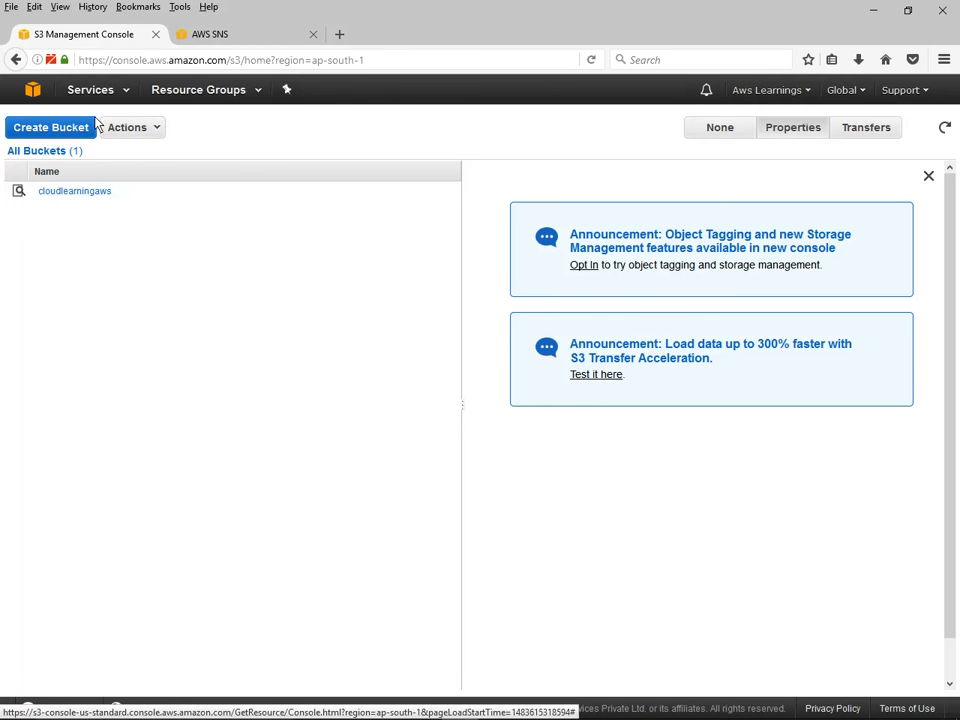
Start creating a new S3 bucket and choose Mumbai as its region.
click(72, 134)
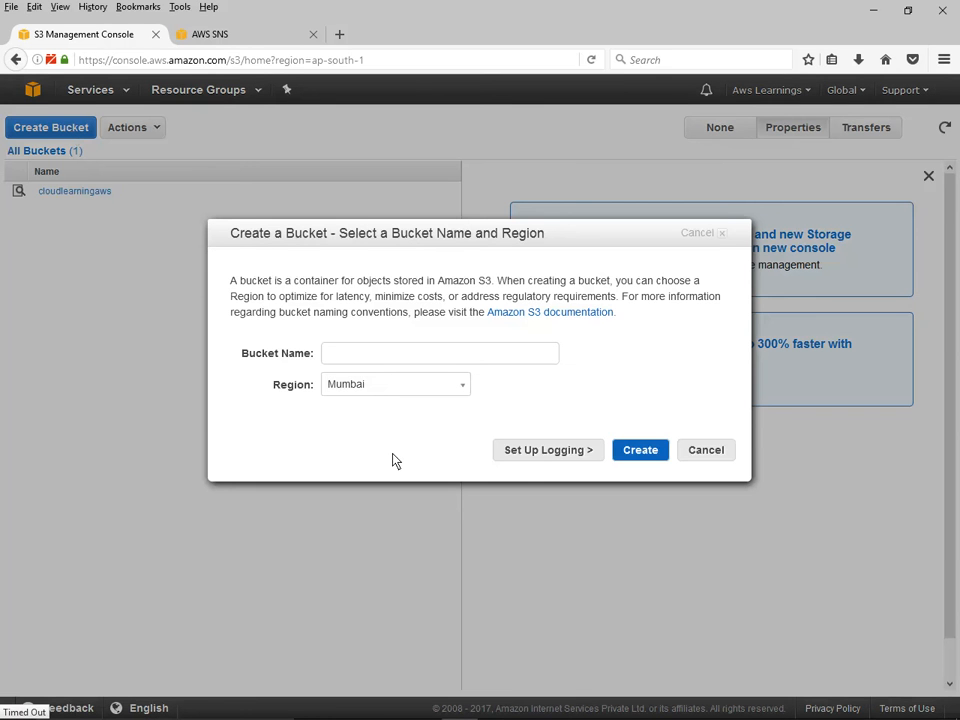
click(385, 388)
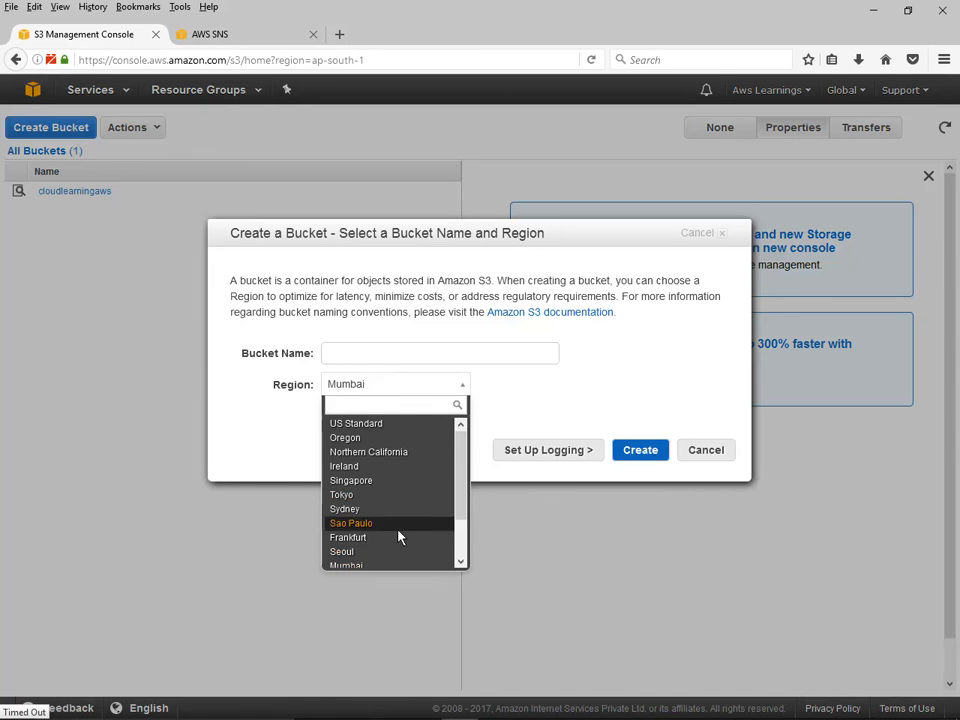
scroll(400, 545, down, 1)
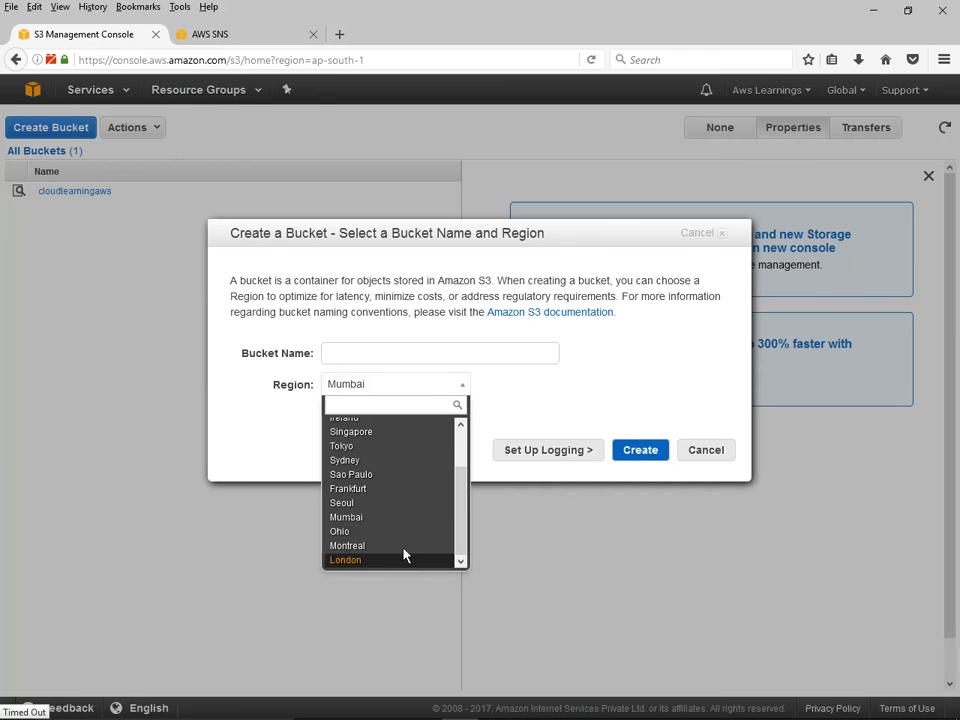
scroll(399, 465, up, 3)
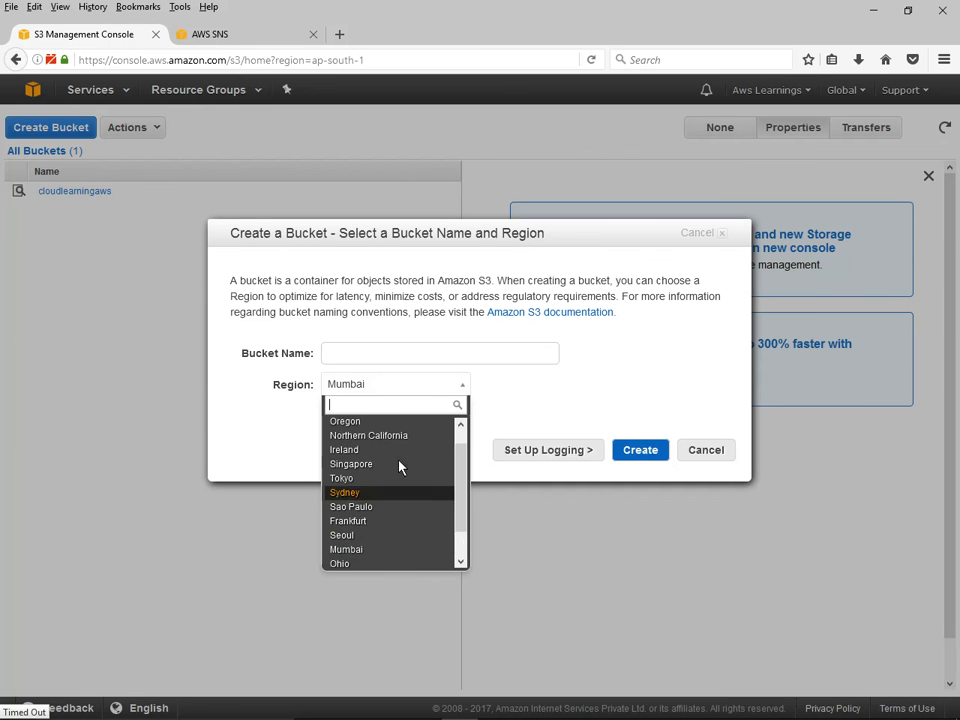
scroll(396, 505, down, 2)
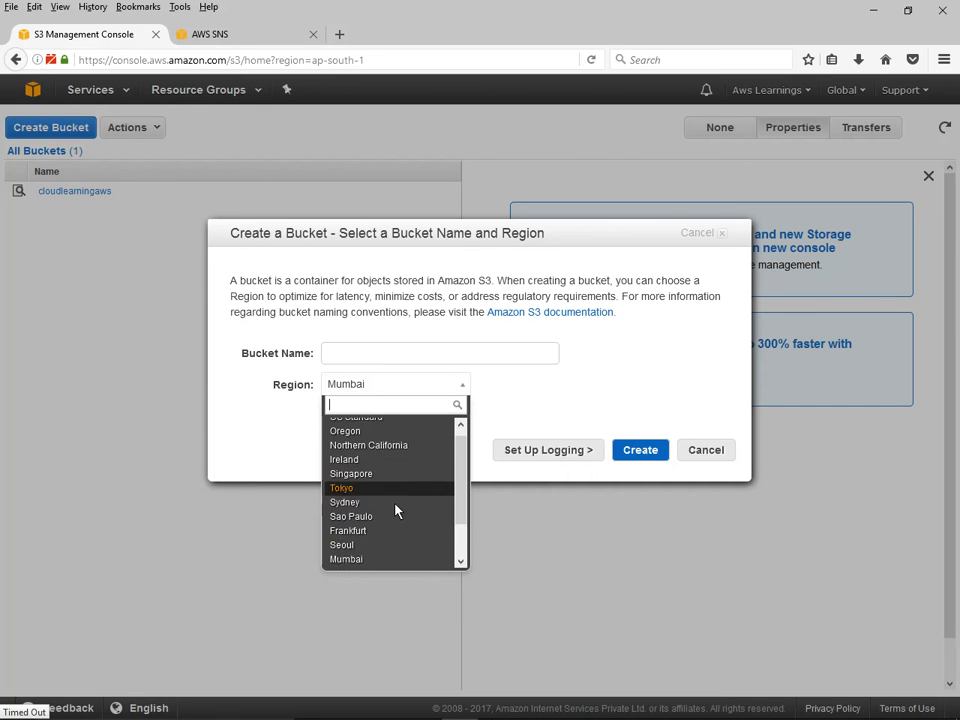
click(379, 518)
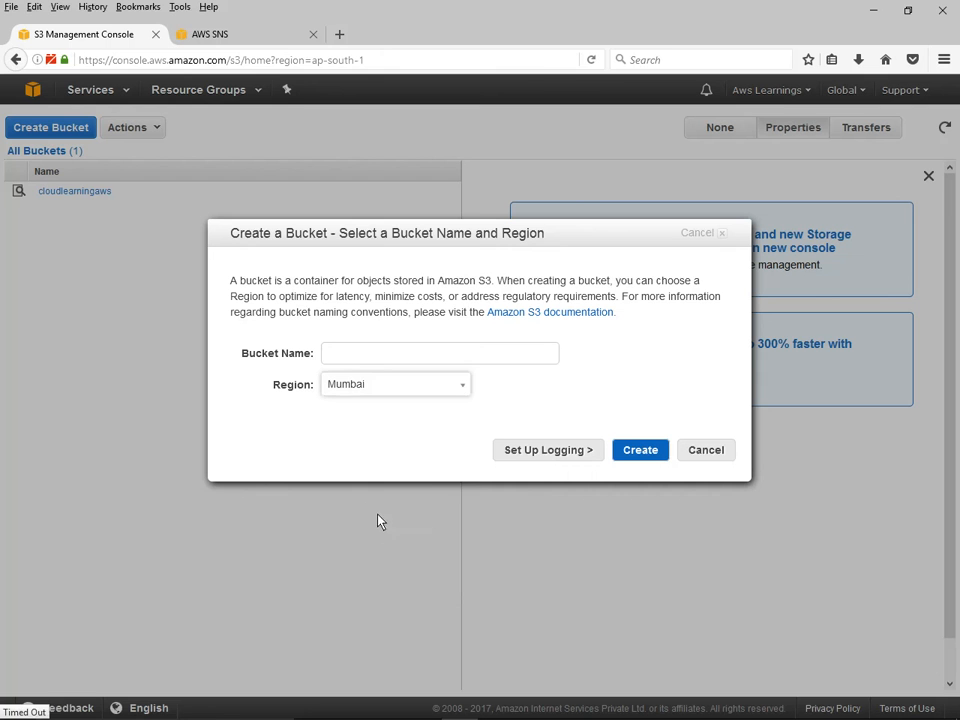
Name the new bucket cloudlearningbucket and create it.
click(355, 355)
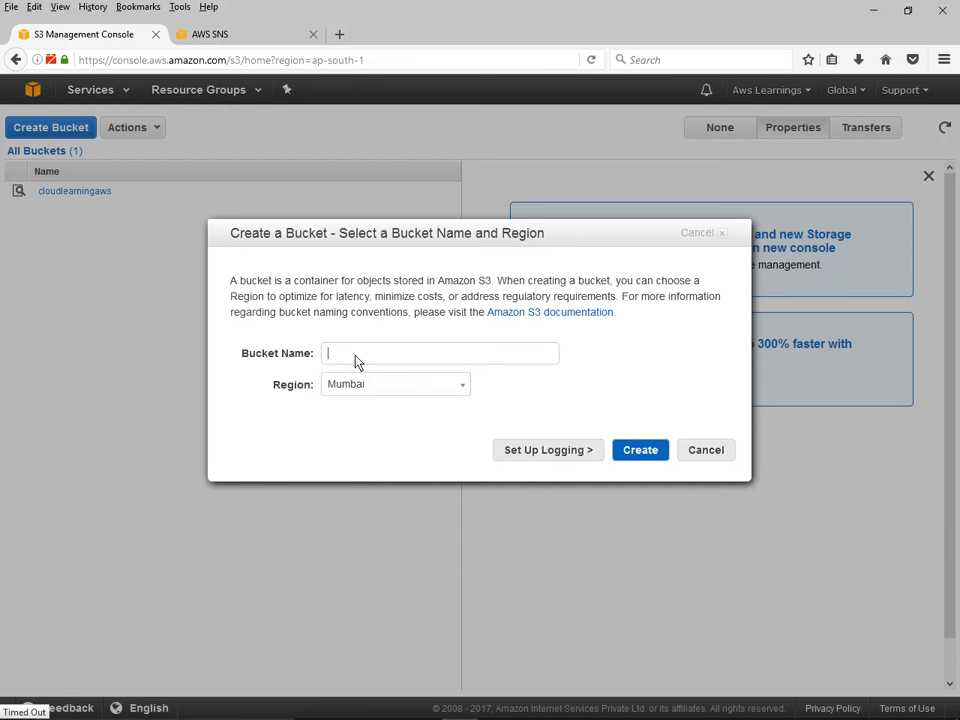
text(cloudlear)
text(ning)
text(a)
key(BackSpace)
text(bucket)
click(630, 452)
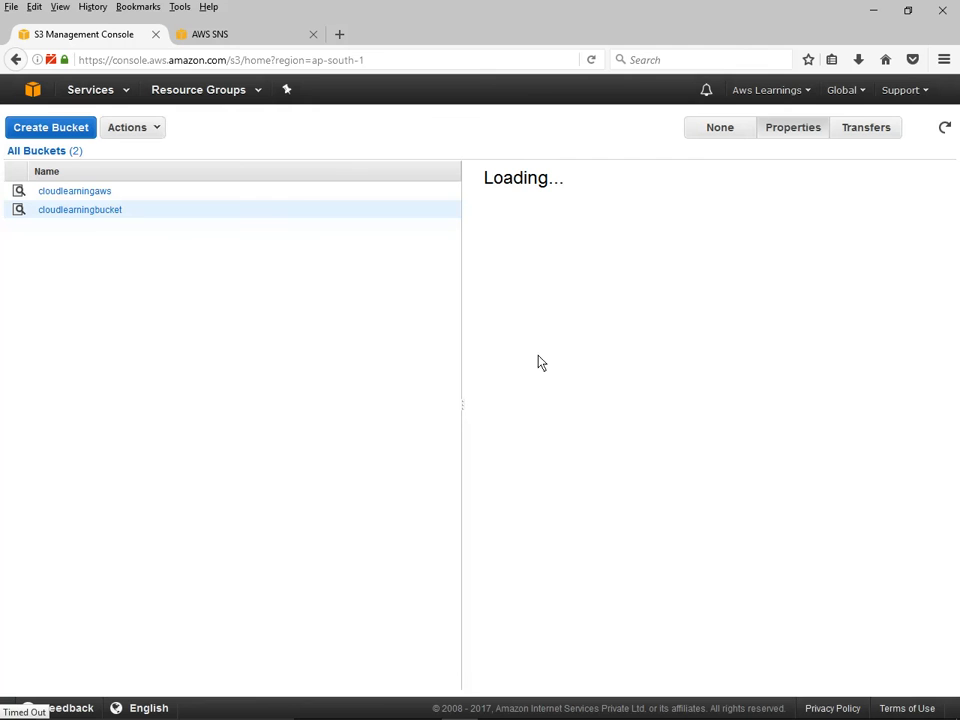
Open cloudlearningbucket and upload the desktop files Contact Us.ppsx and index.html to it.
click(112, 215)
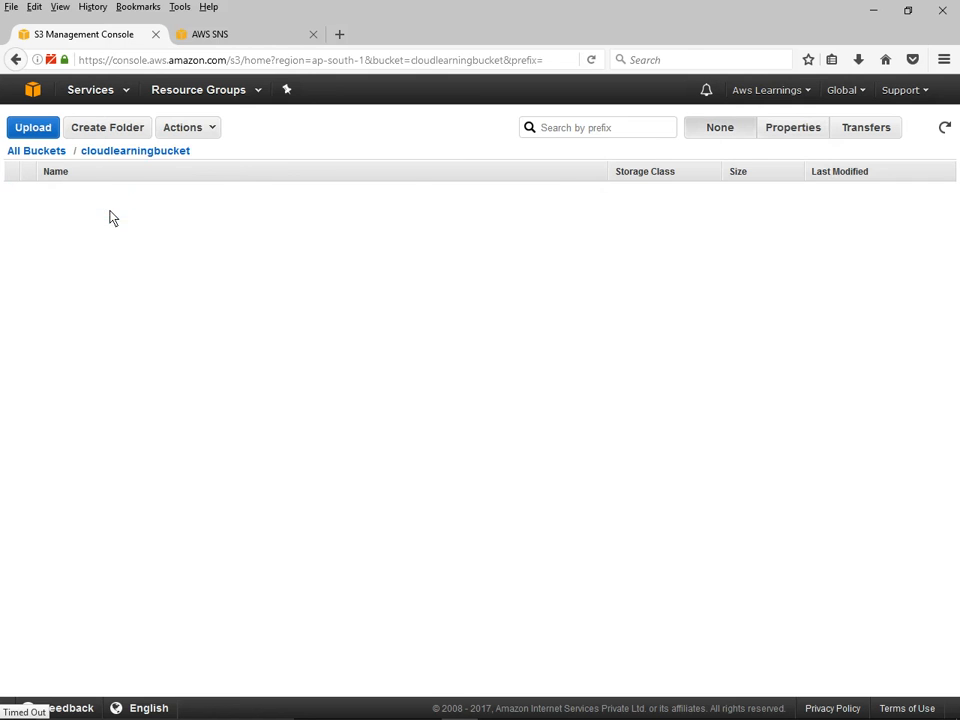
click(46, 128)
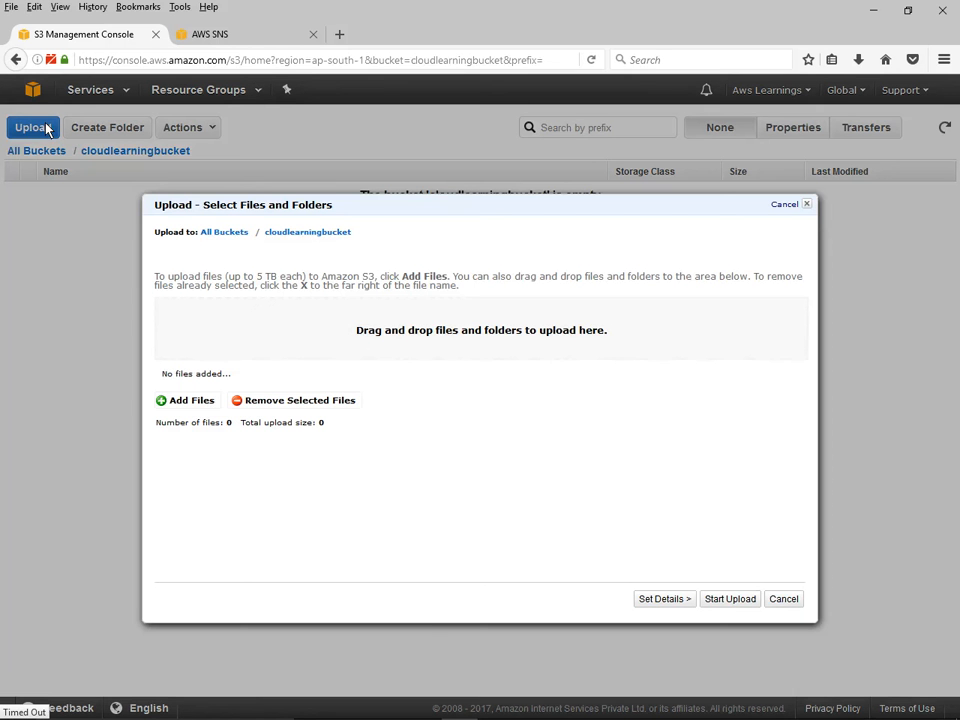
click(195, 401)
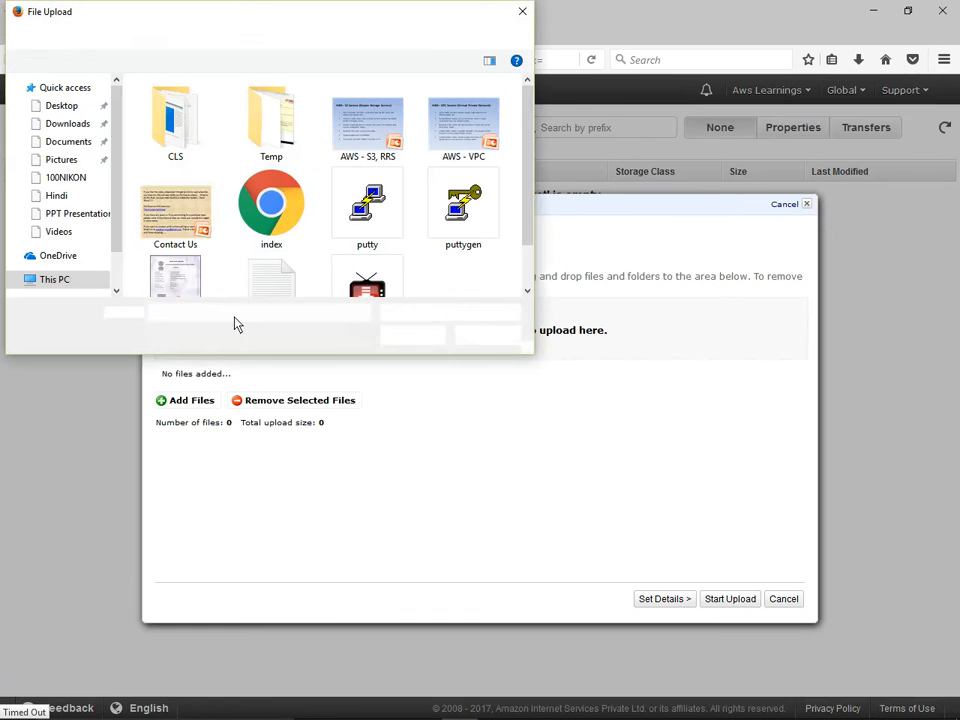
click(186, 222)
scroll(436, 267, down, 1)
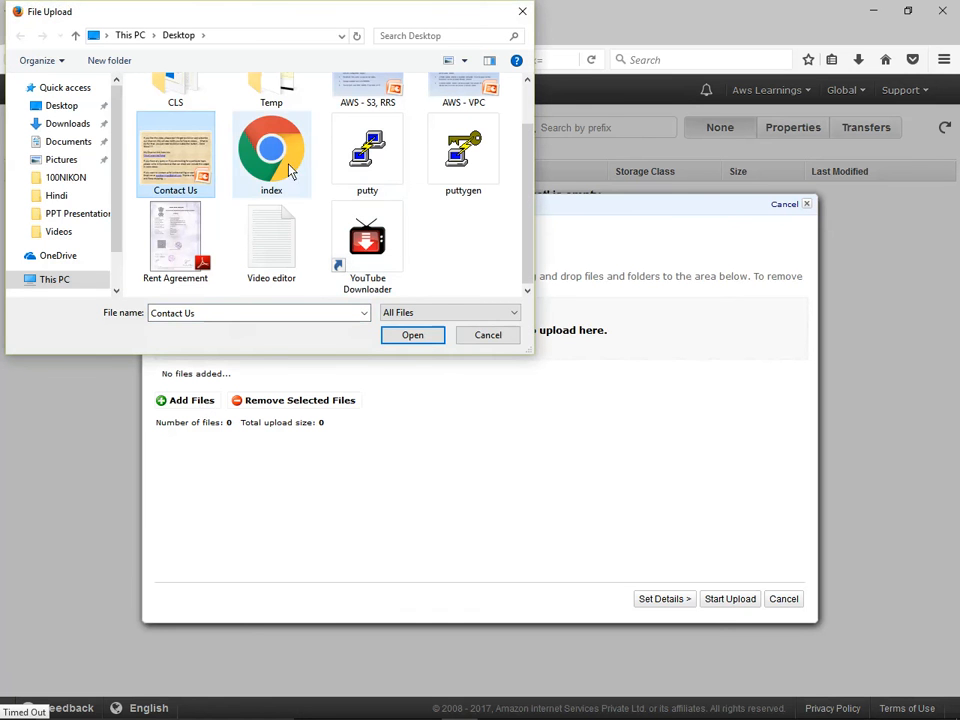
ctrl+click(278, 165)
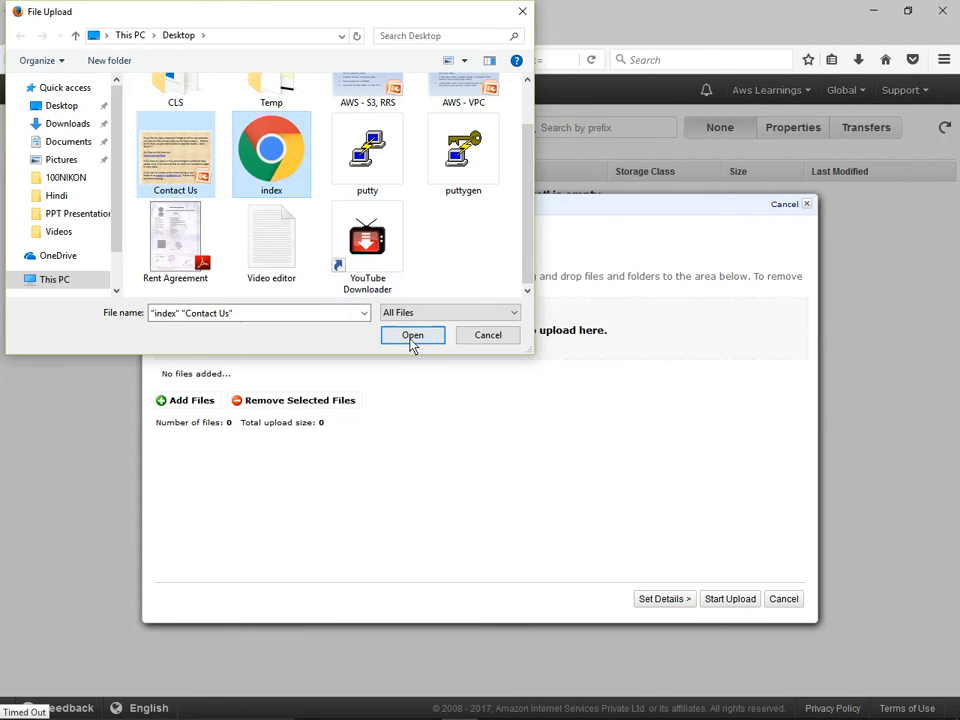
click(410, 340)
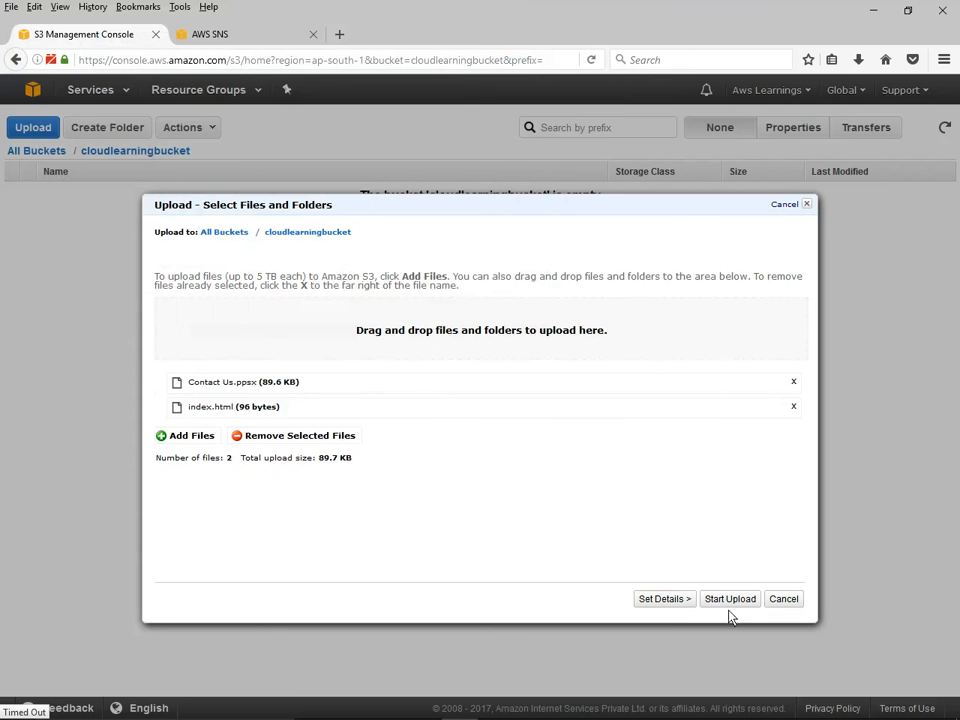
click(731, 603)
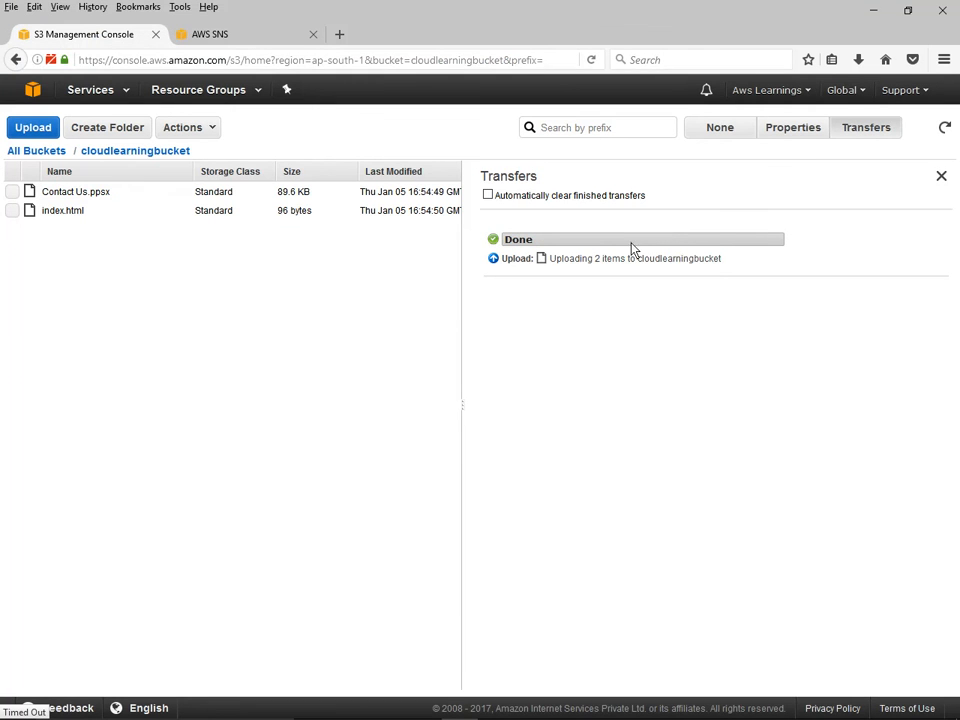
View the properties of Contact Us.ppsx and open its object link to check public access, returning to the S3 console.
click(15, 196)
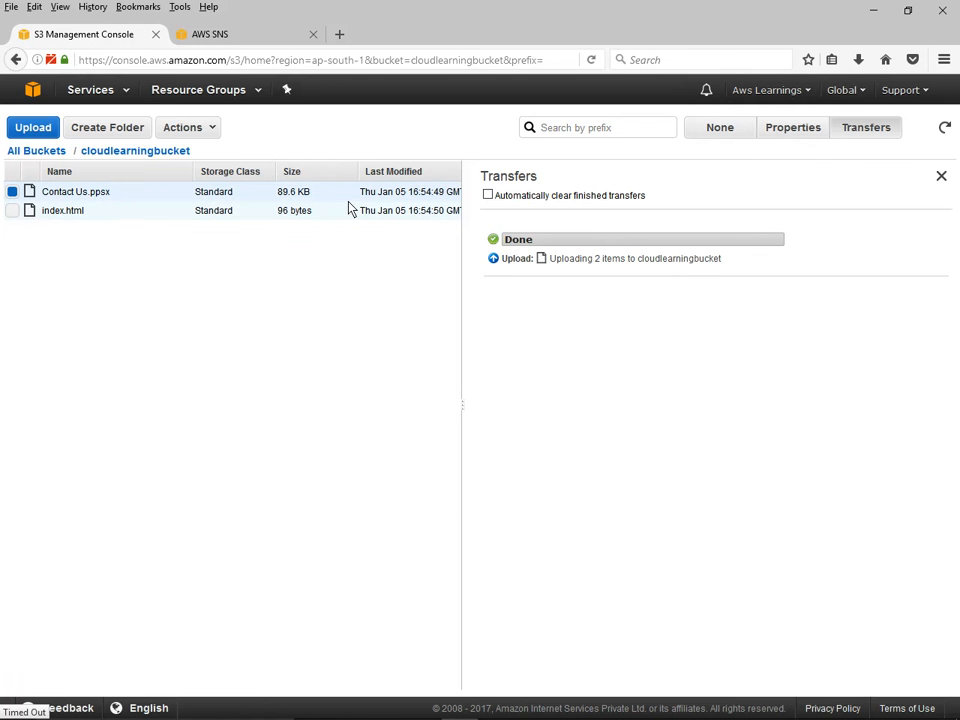
click(795, 135)
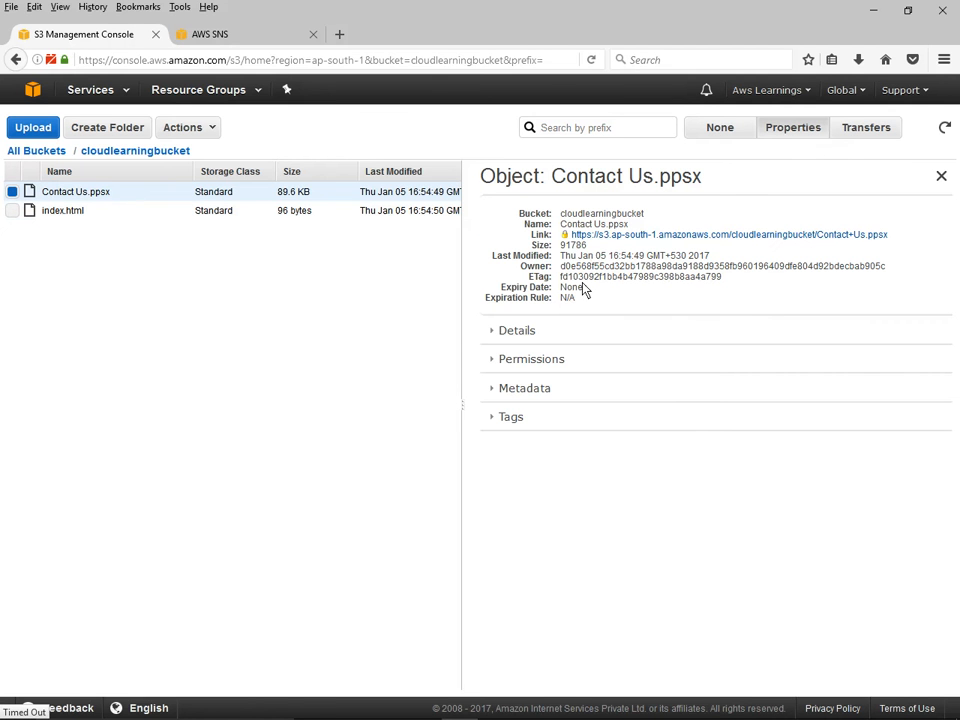
drag(889, 236, 575, 242)
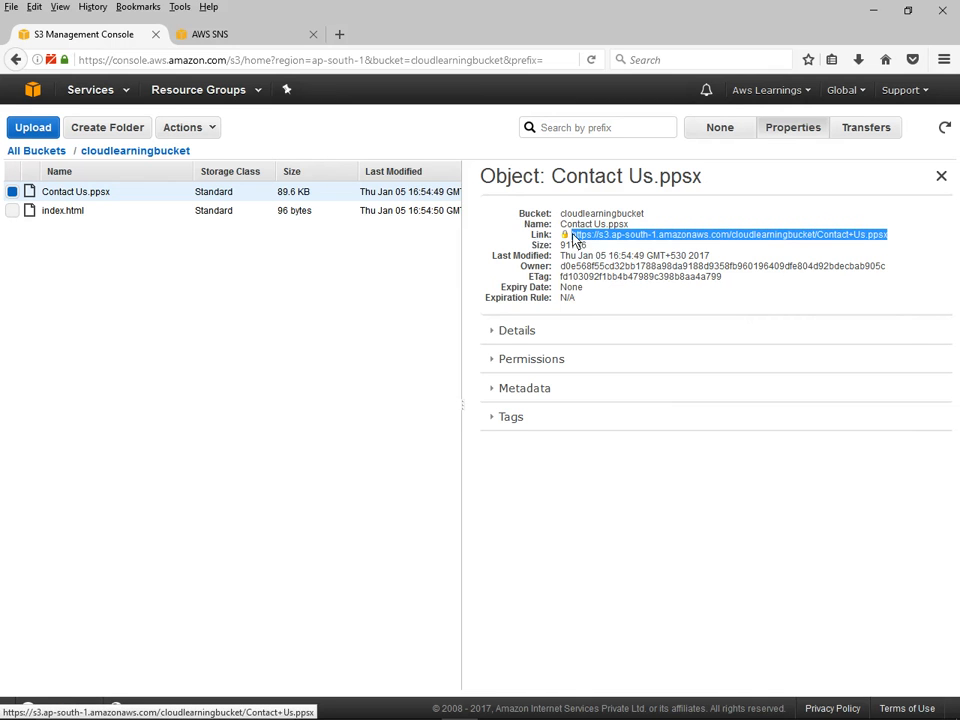
click(793, 240)
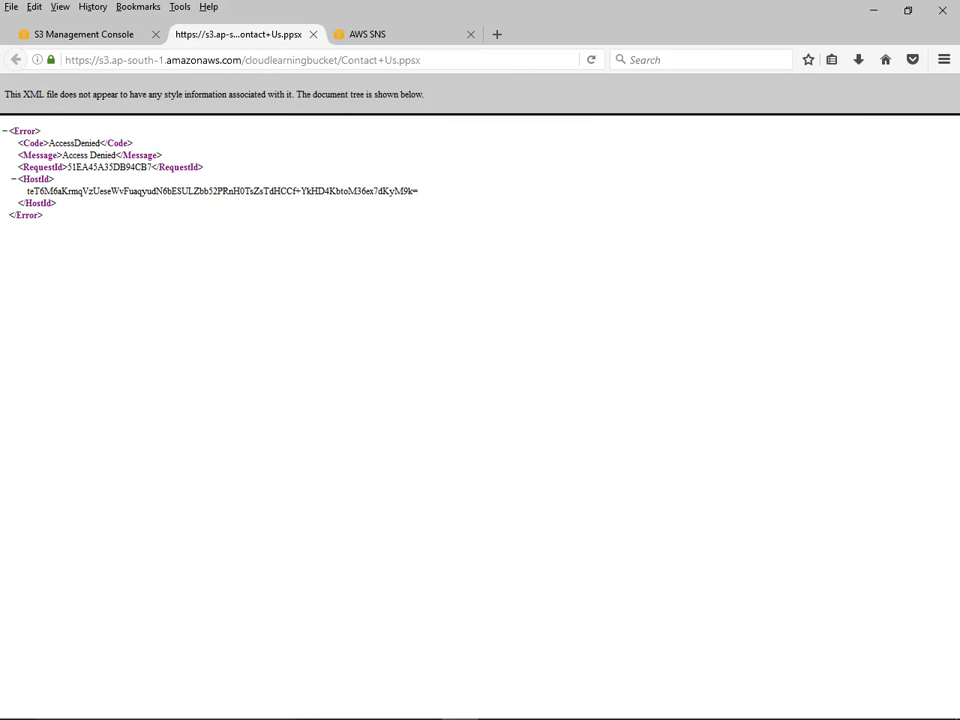
drag(62, 155, 112, 158)
click(86, 35)
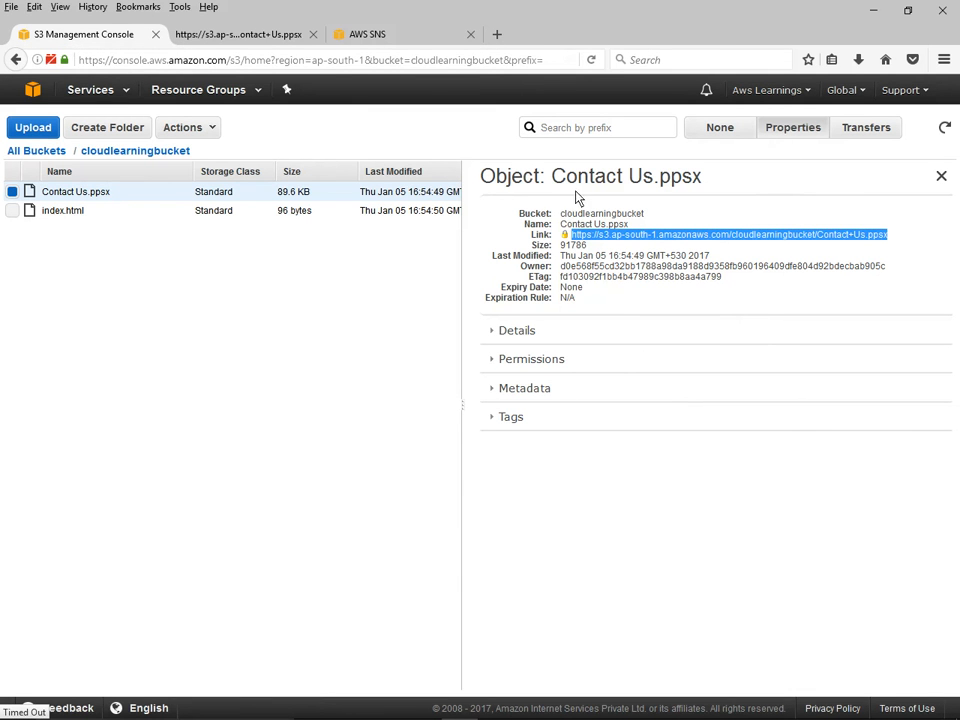
click(820, 253)
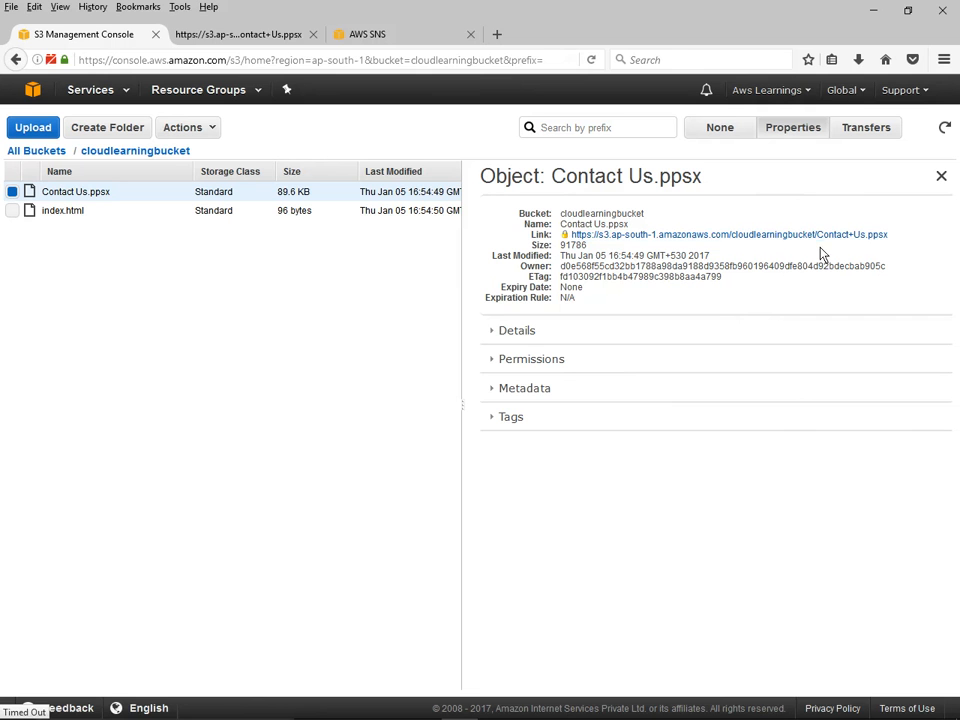
Draft an Everyone grant with Open/Download and View Permissions for Contact Us.ppsx, and discard it without saving.
click(491, 365)
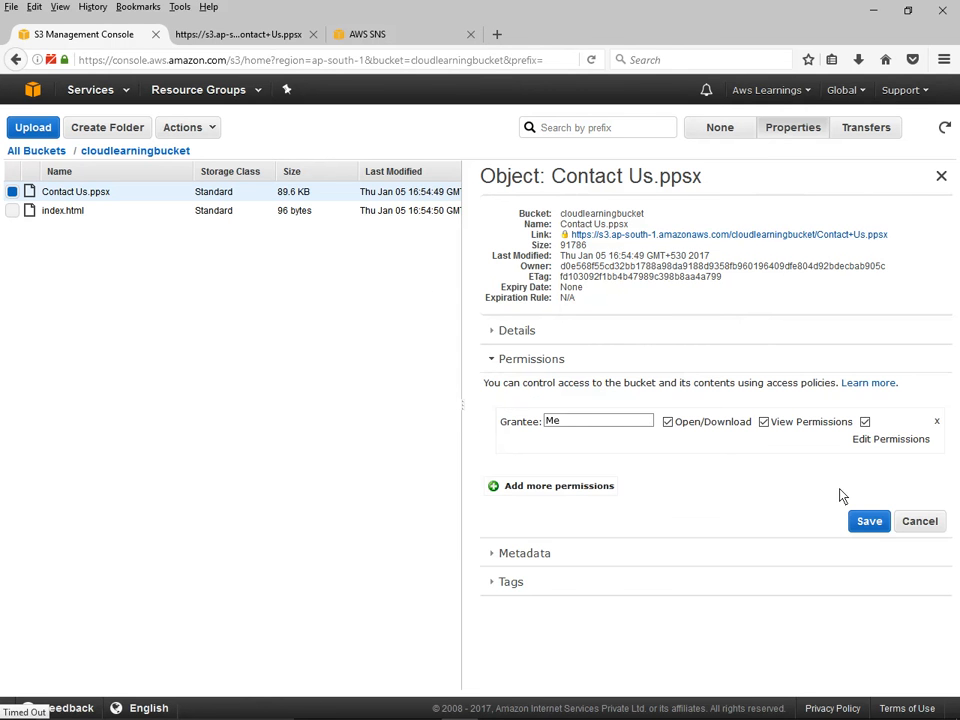
click(495, 487)
click(665, 470)
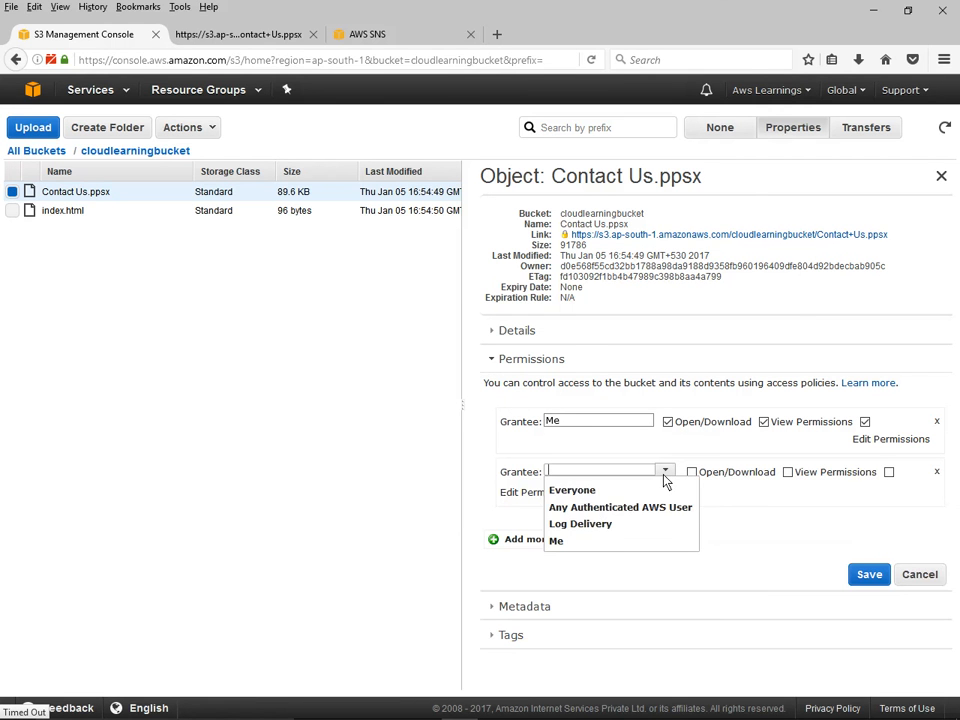
click(580, 491)
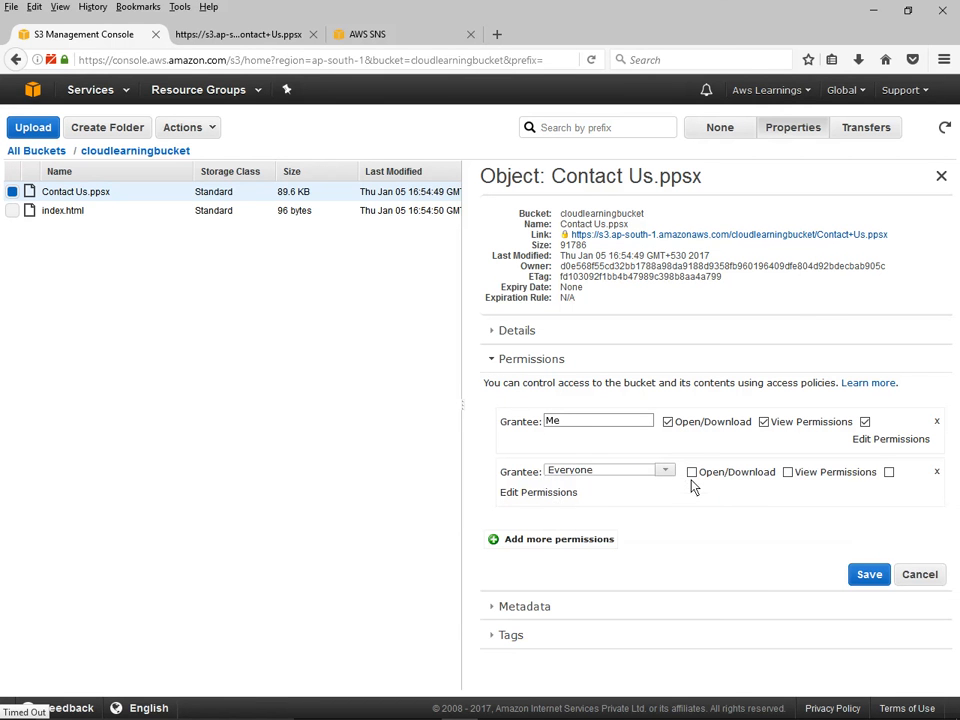
click(794, 472)
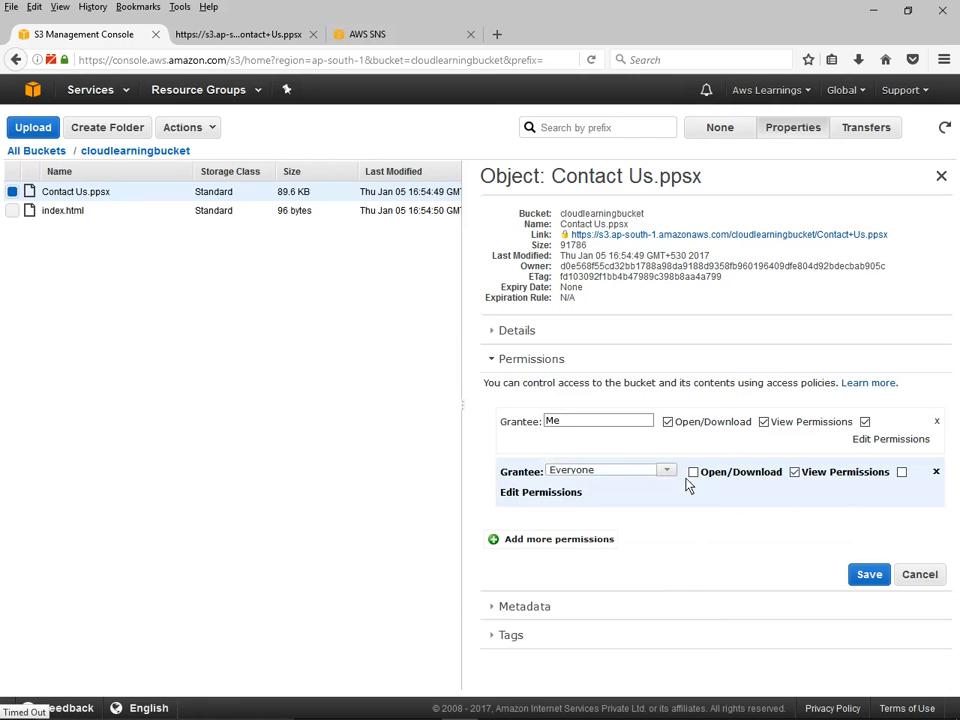
click(693, 472)
click(667, 471)
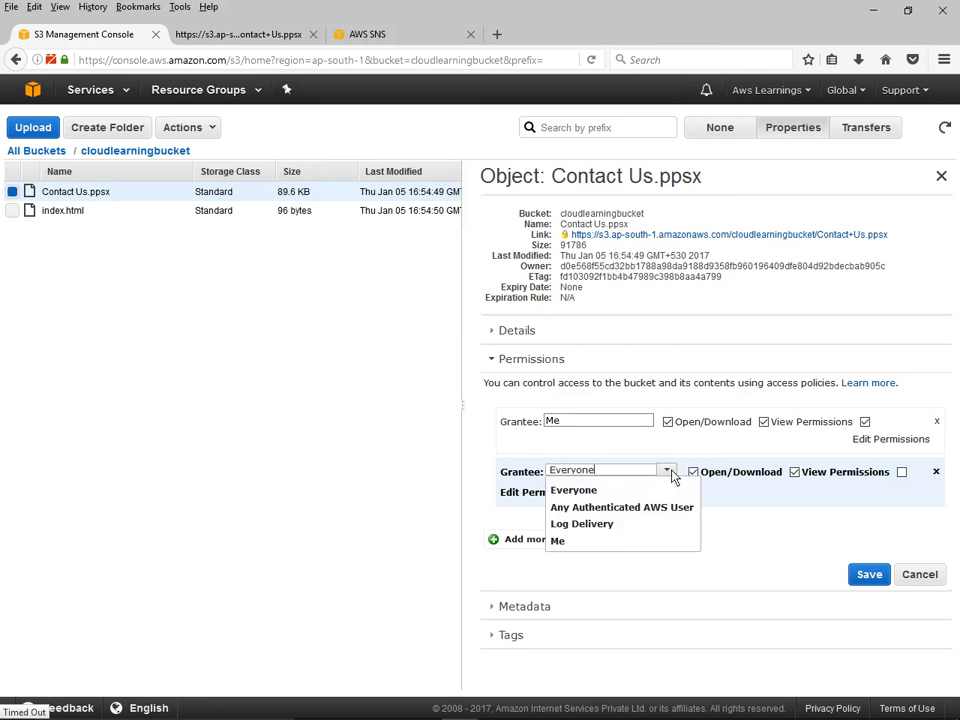
click(769, 527)
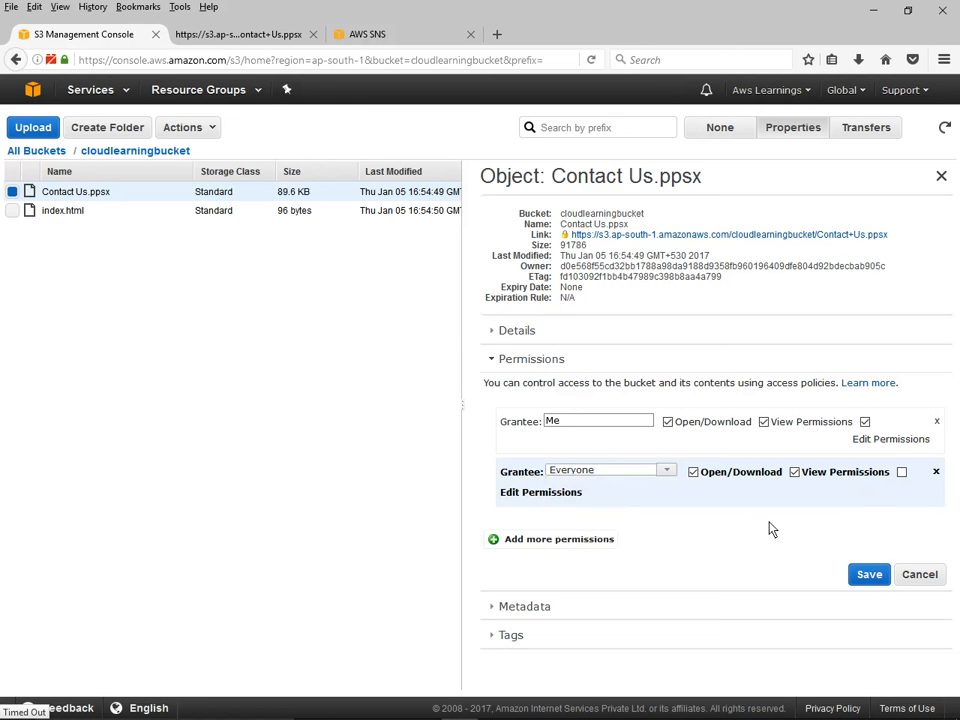
click(921, 575)
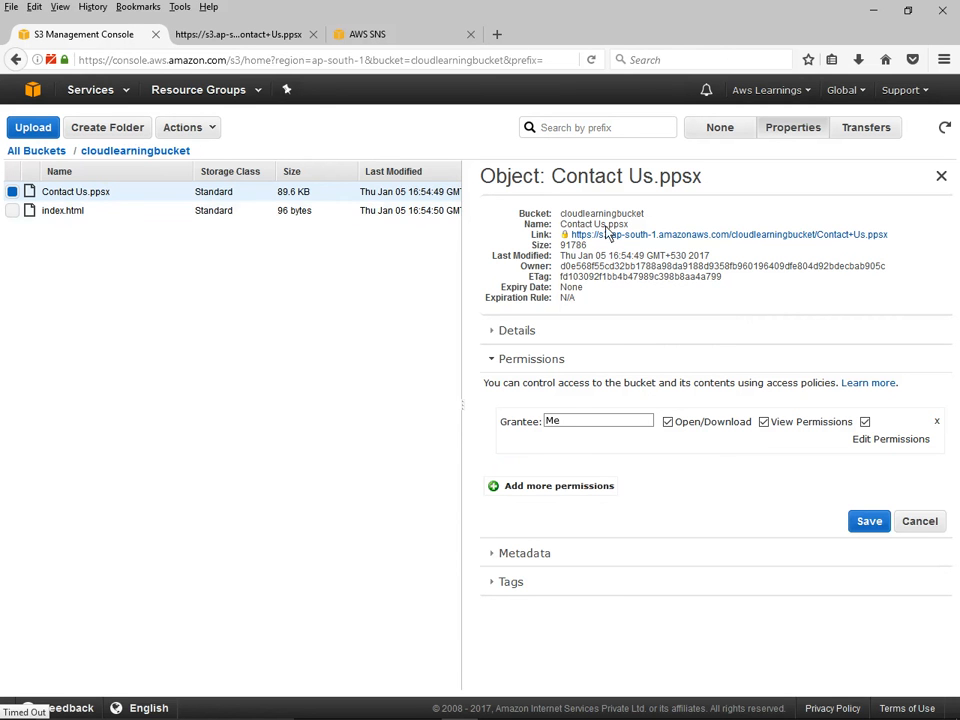
Make the Contact Us.ppsx object public and confirm the change.
click(213, 134)
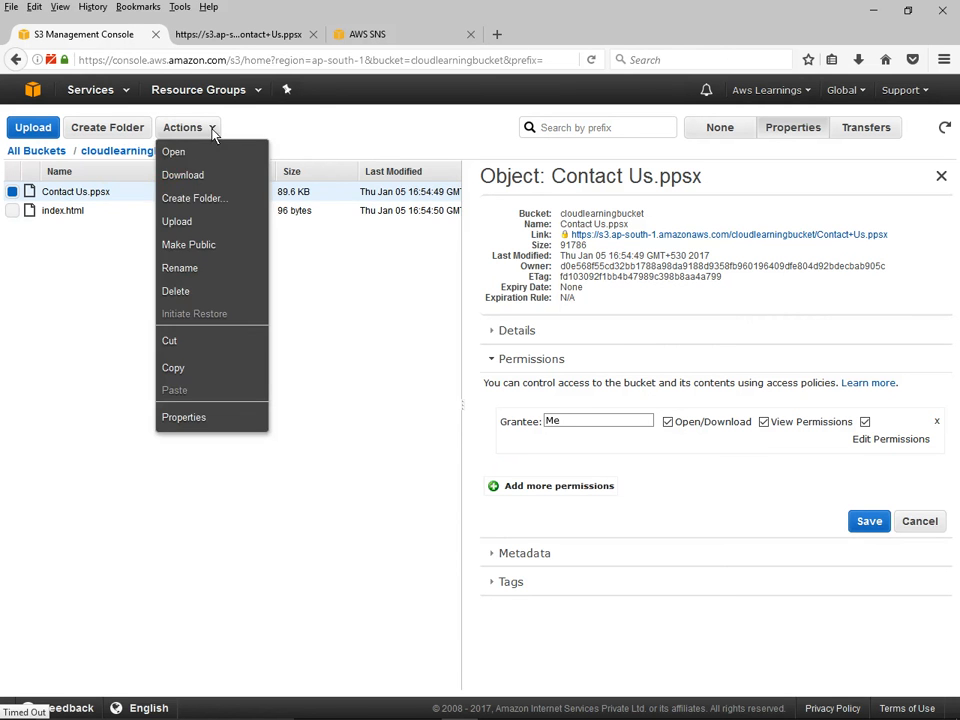
click(183, 248)
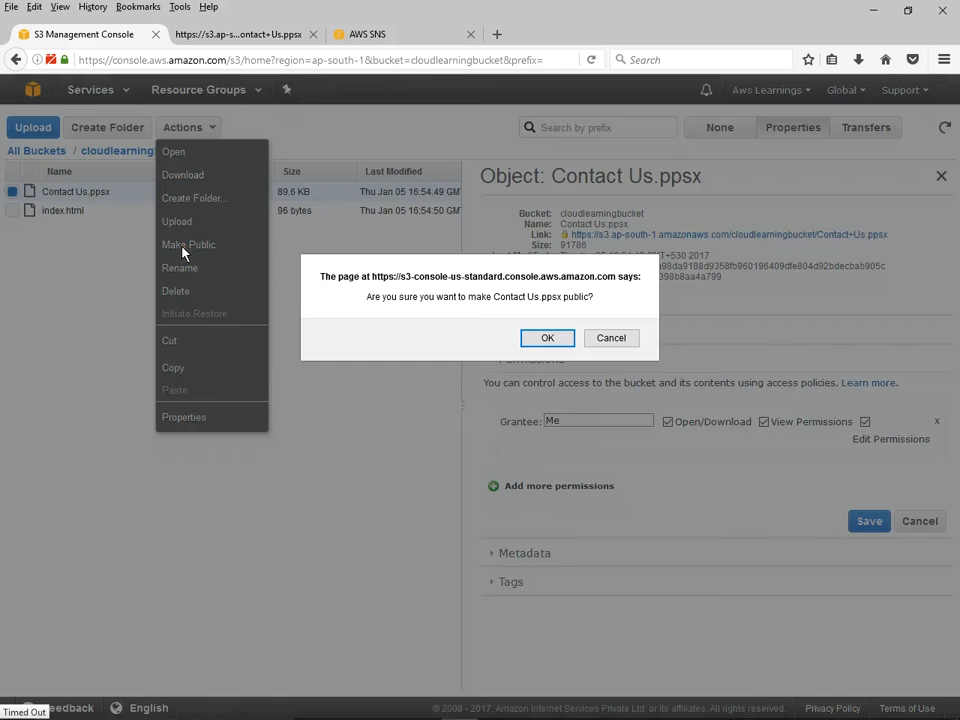
click(547, 343)
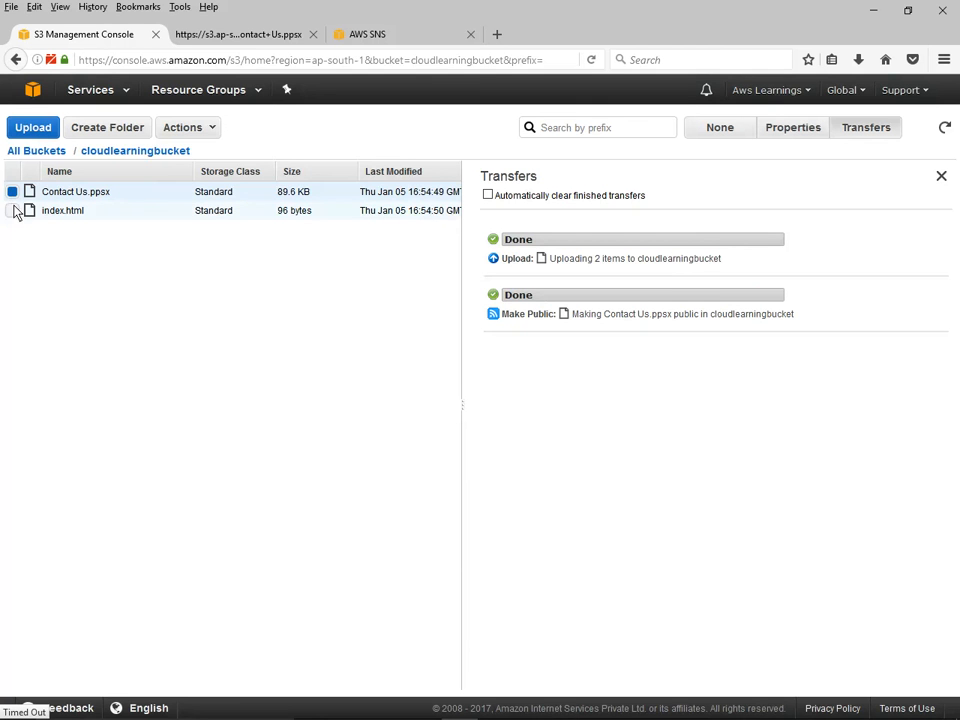
Select only index.html, make it public and confirm the change.
click(12, 210)
click(12, 191)
click(210, 128)
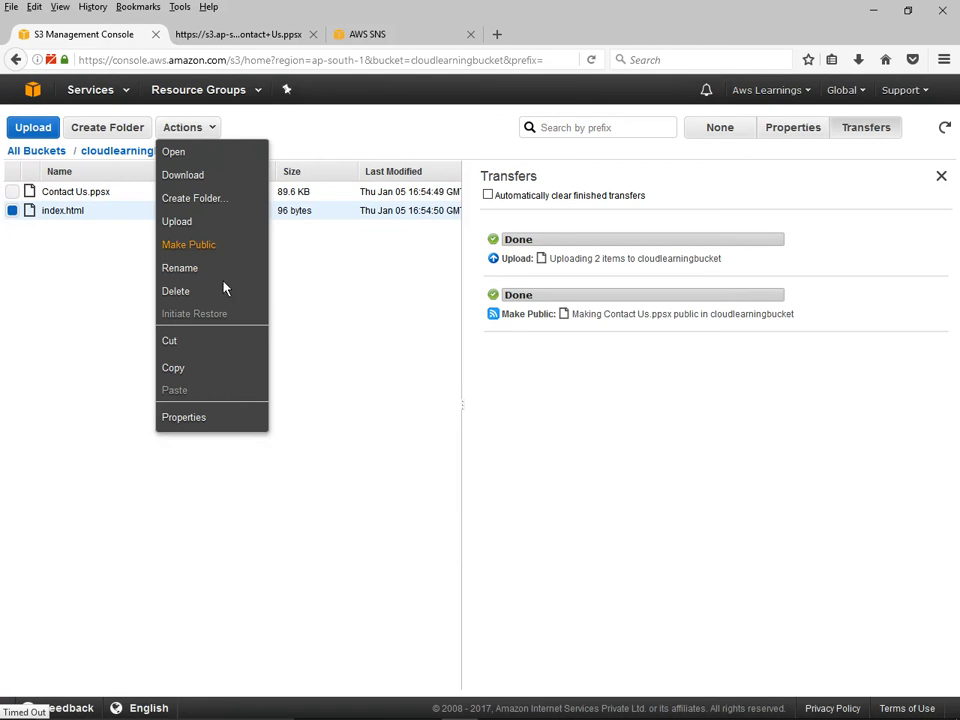
click(207, 247)
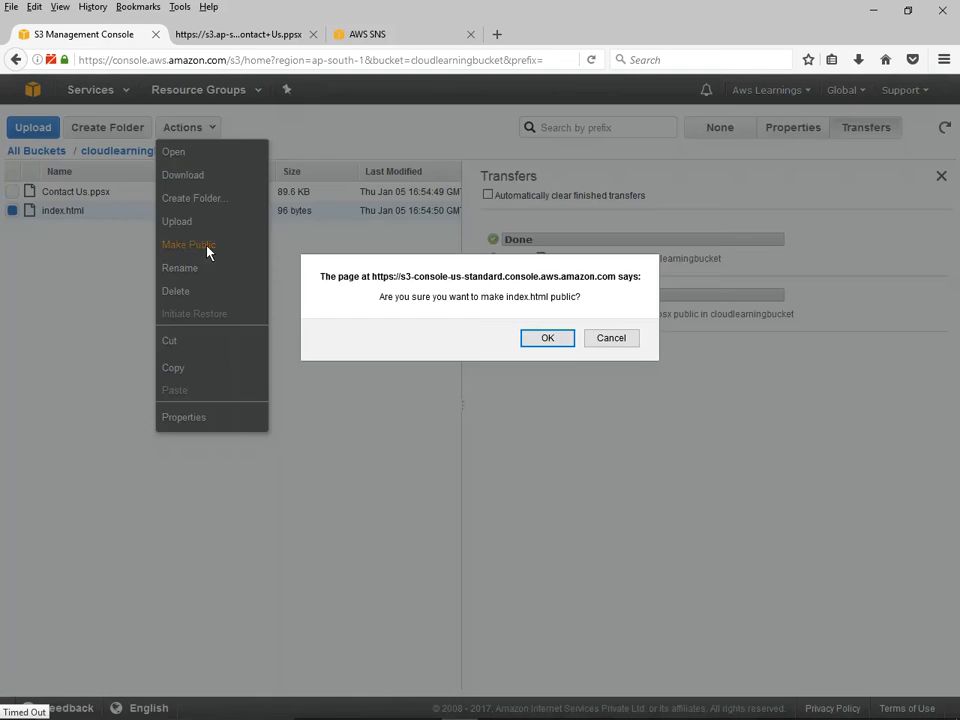
click(548, 338)
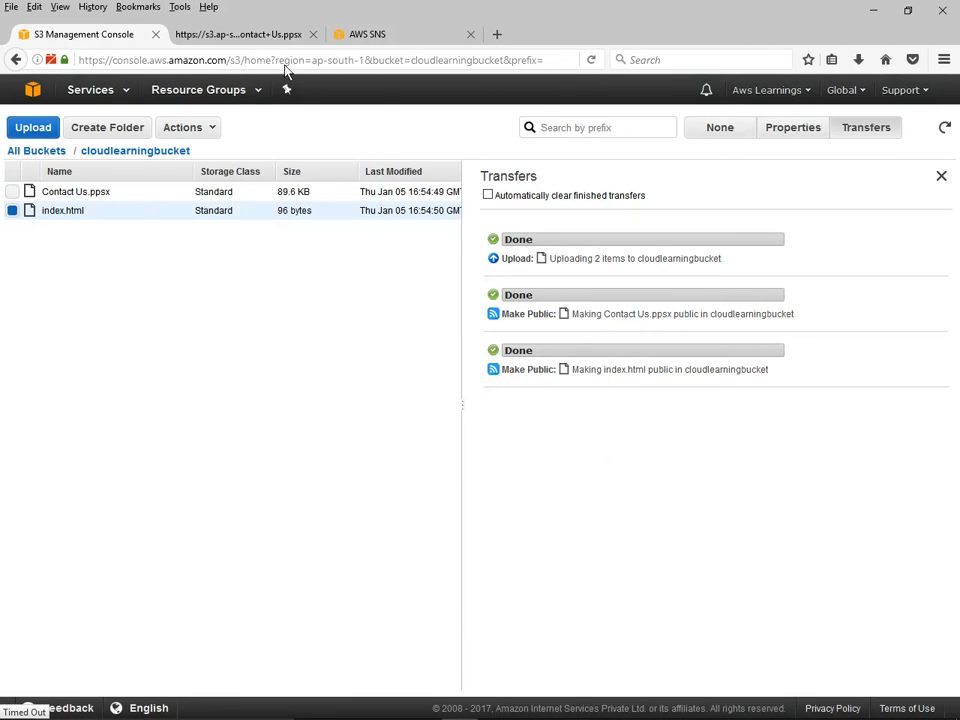
Open the object link of Contact Us.ppsx from its properties, view the slide show in PowerPoint, and return to the S3 console.
click(103, 192)
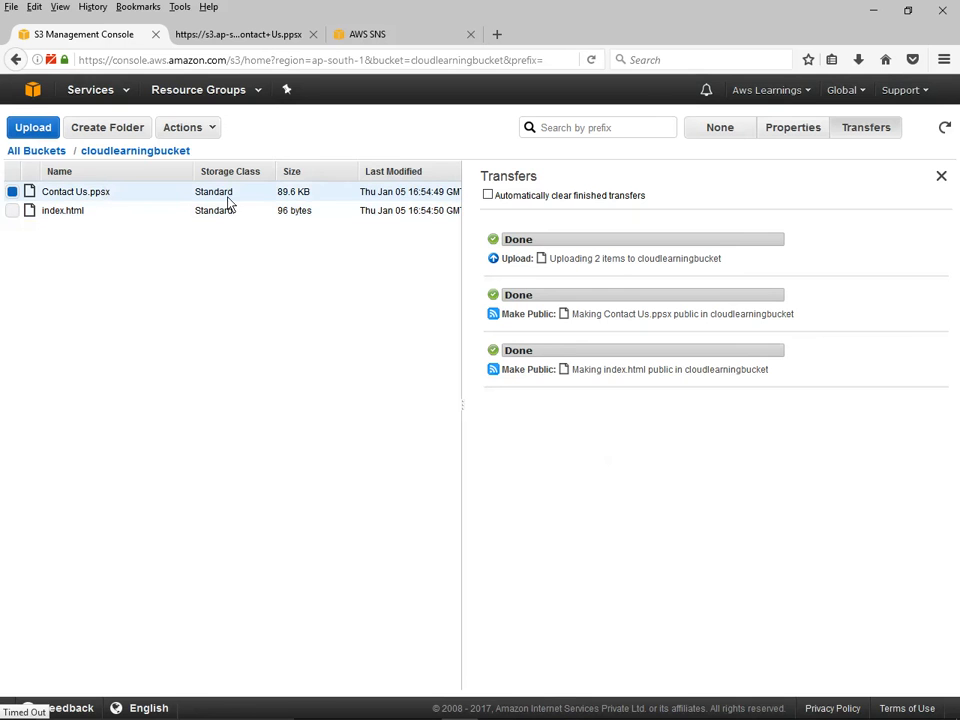
click(800, 131)
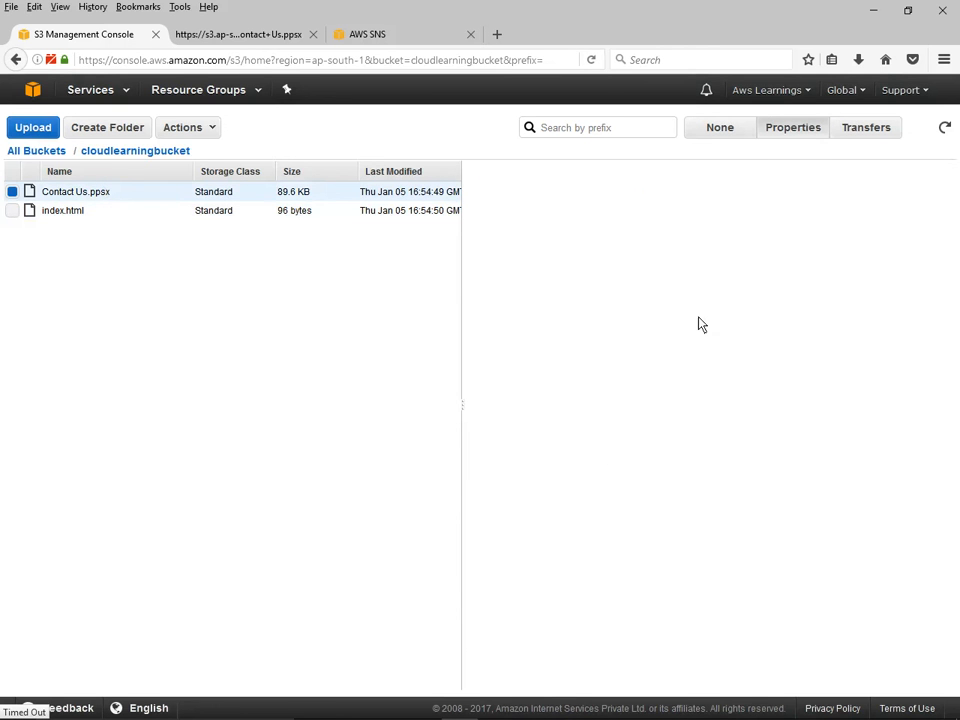
click(685, 243)
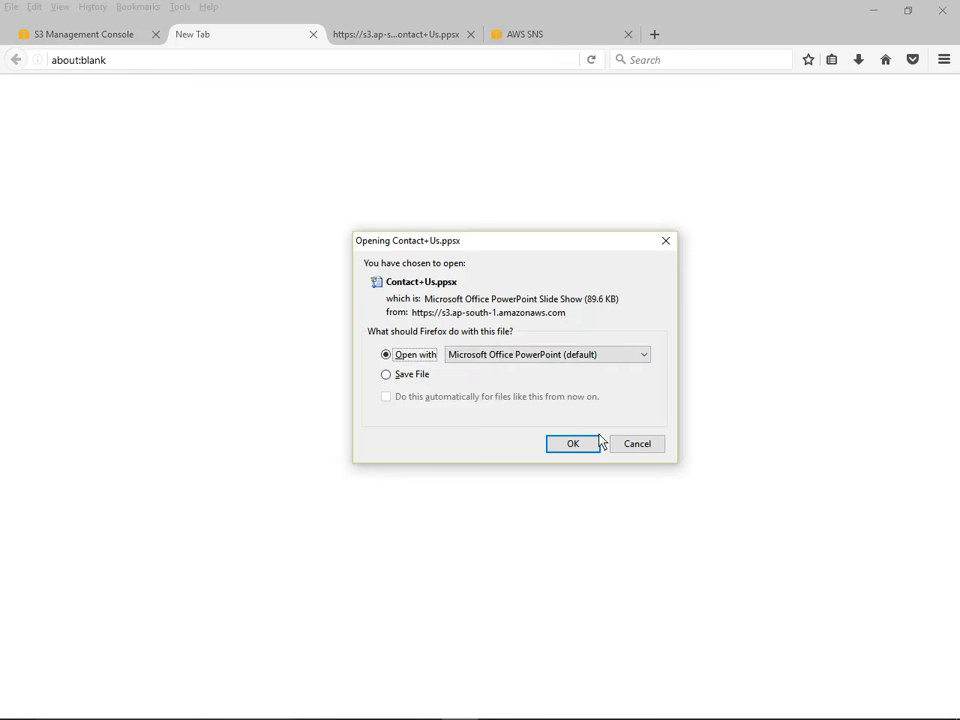
click(591, 446)
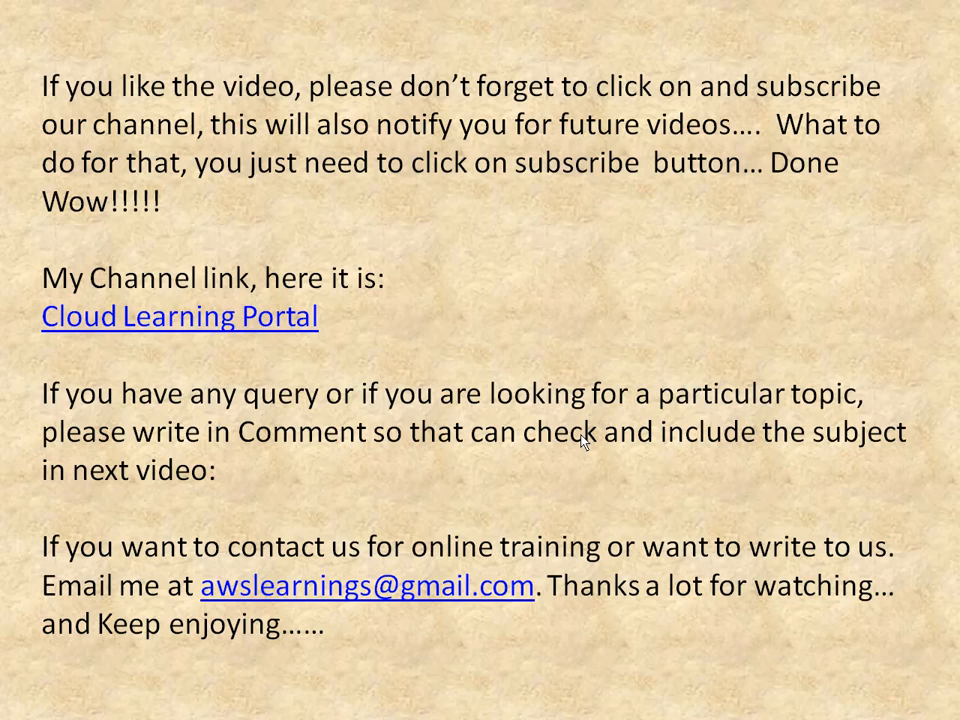
key(Escape)
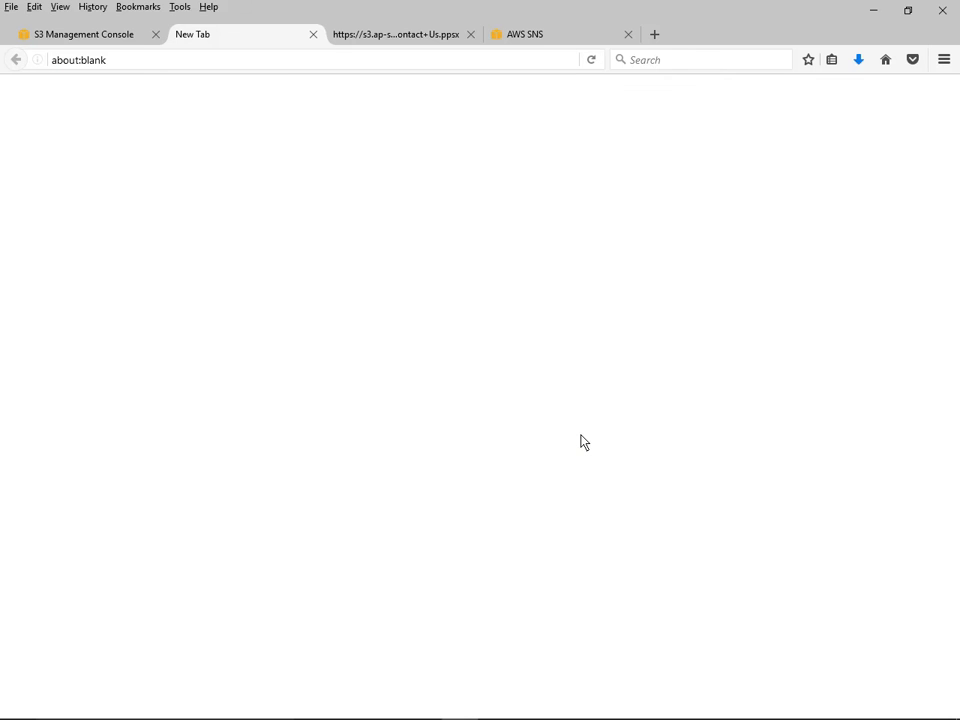
click(313, 34)
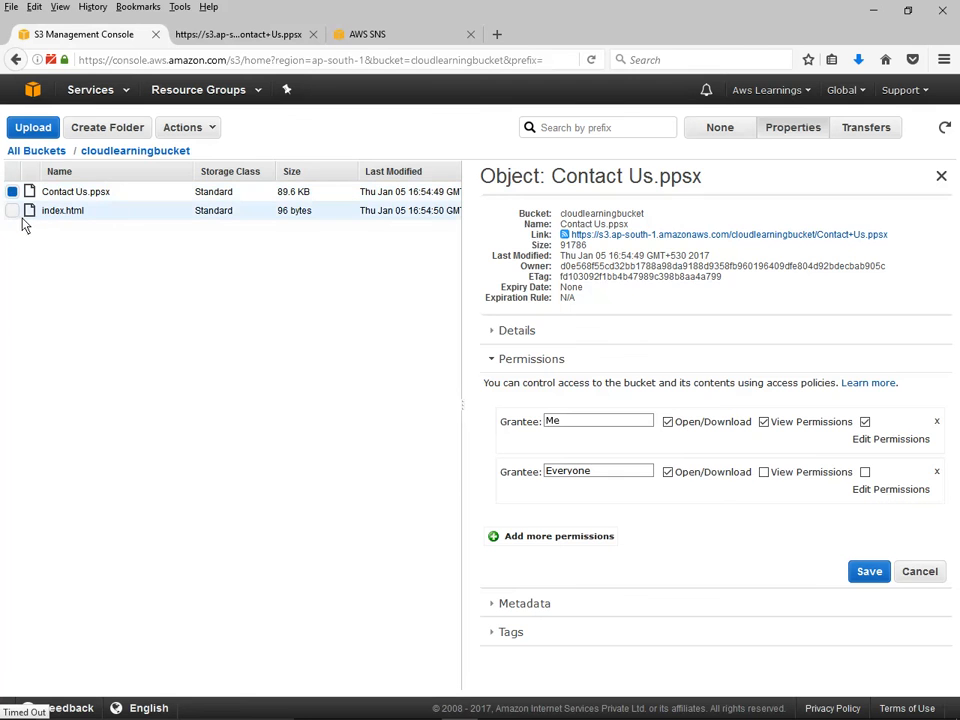
Check the index.html page through its object link, and close it and the old Contact Us.ppsx error page.
click(12, 210)
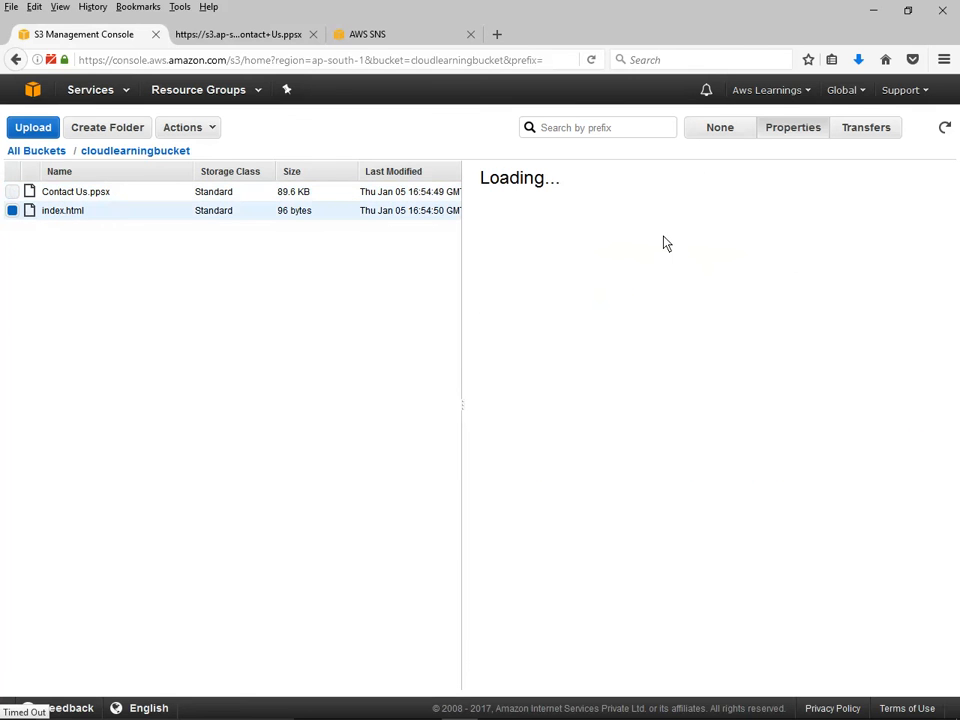
click(660, 235)
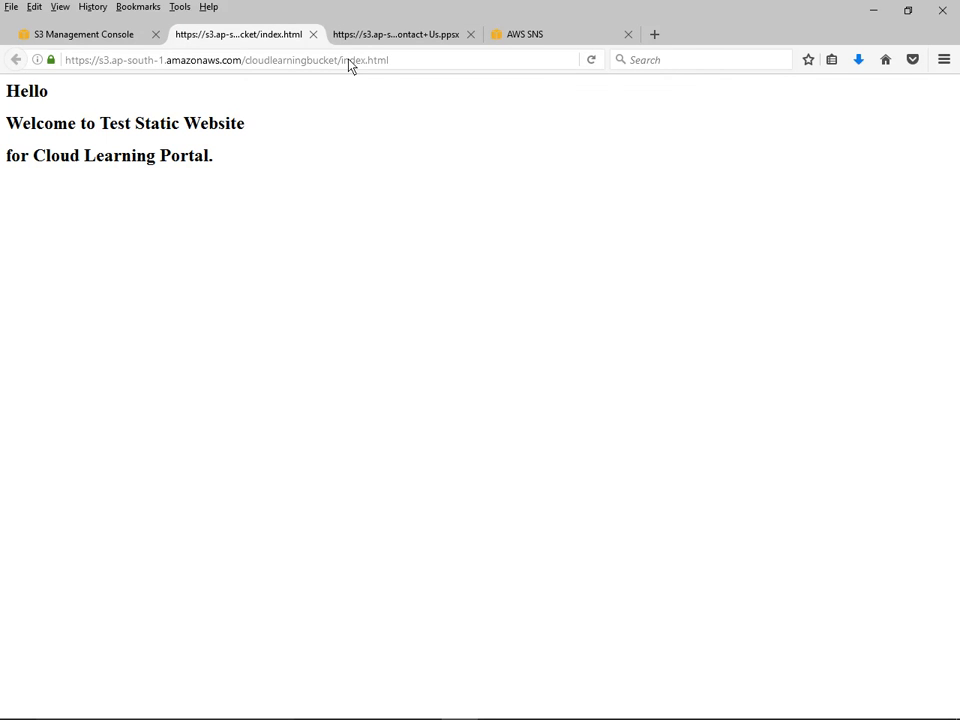
click(313, 34)
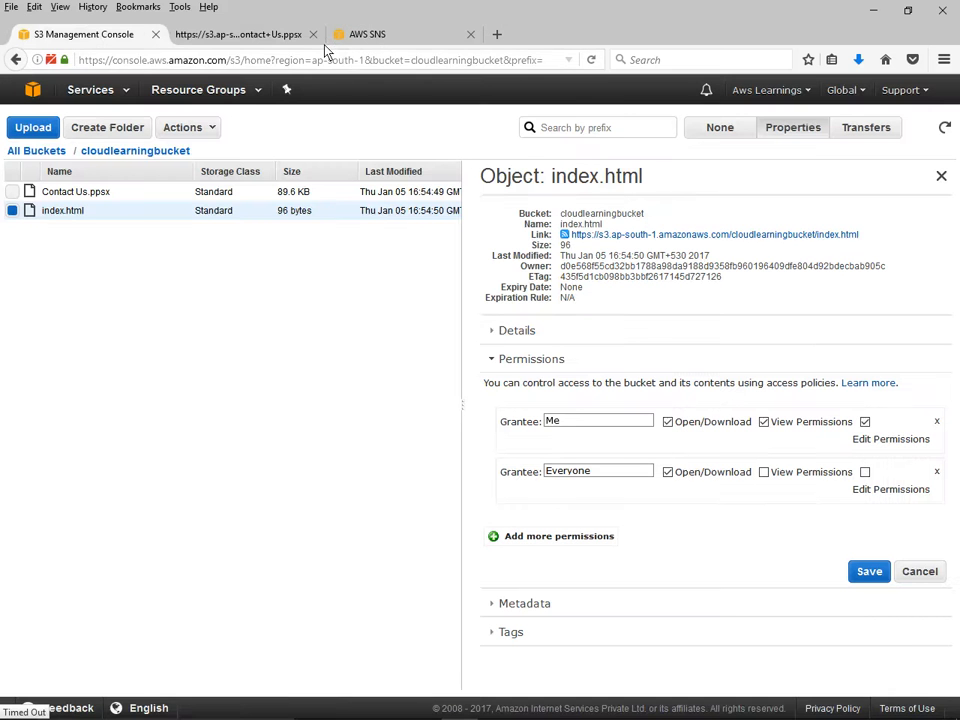
click(265, 40)
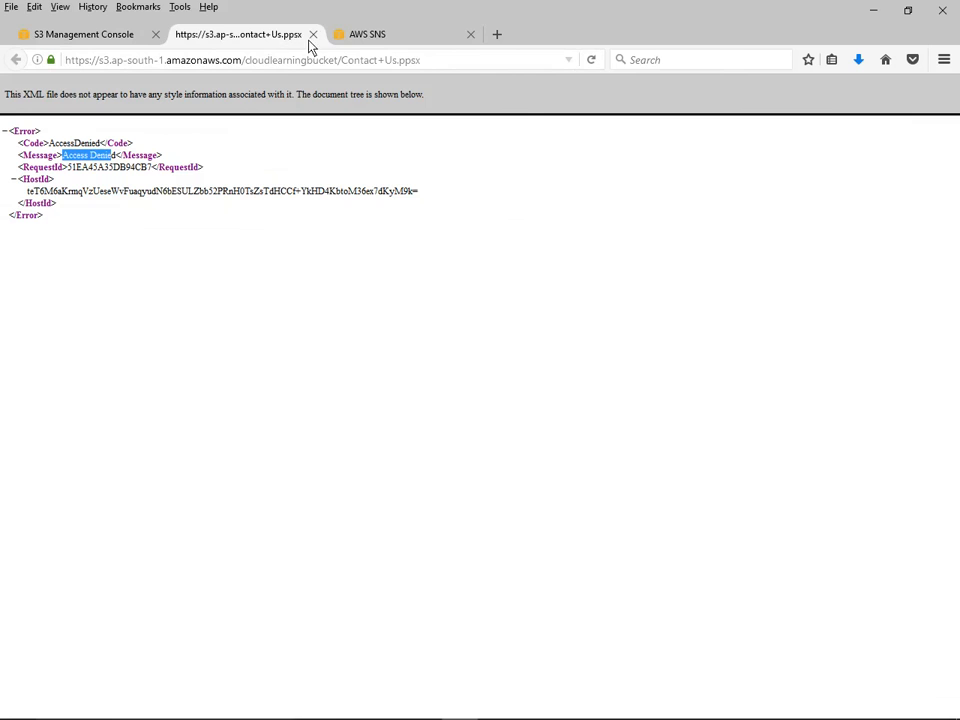
click(312, 36)
click(68, 38)
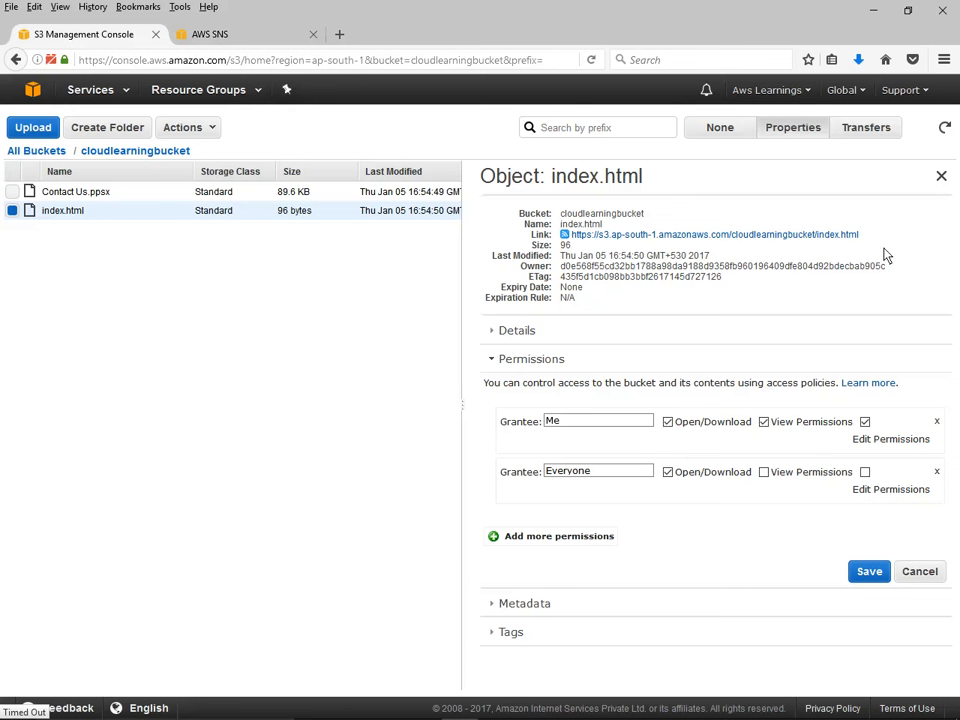
drag(862, 235, 576, 243)
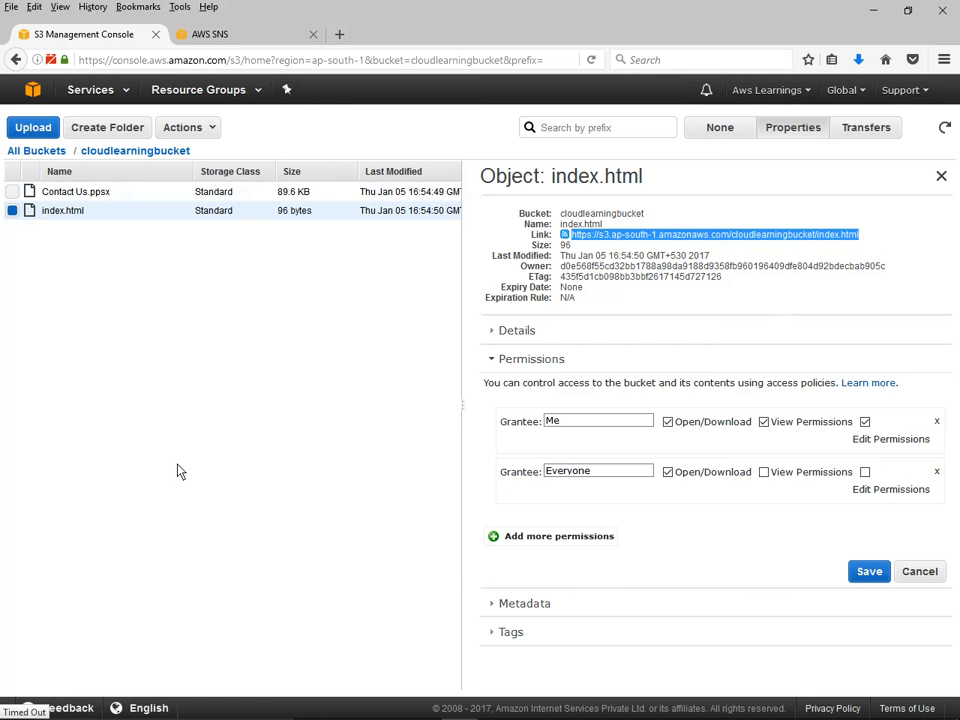
Enable static website hosting for cloudlearningbucket with index.html as the index document, and save the setting.
click(40, 150)
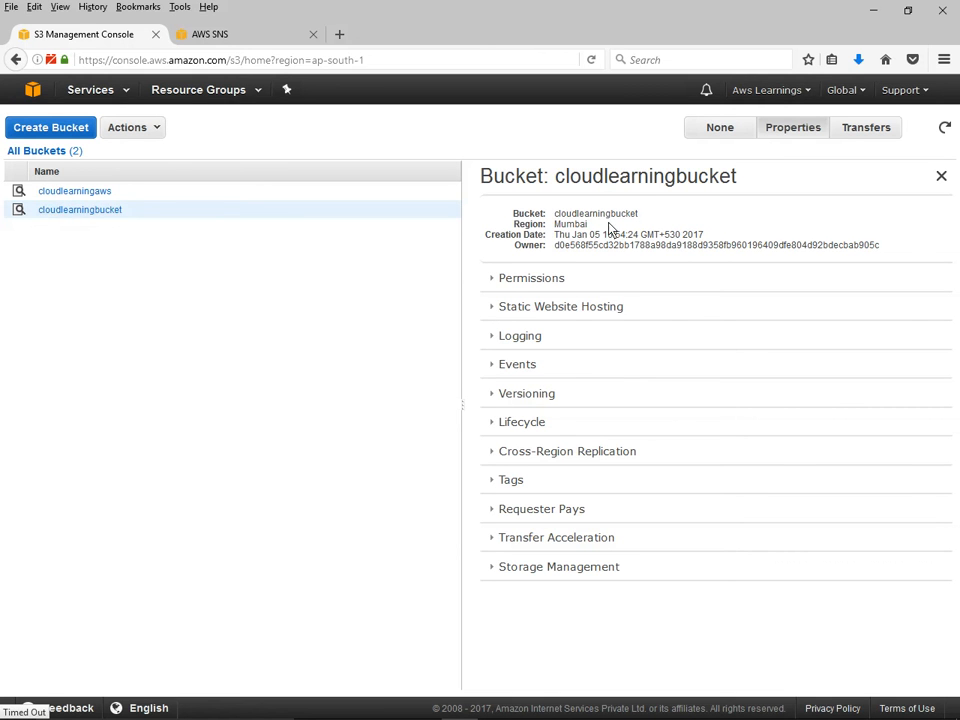
click(498, 311)
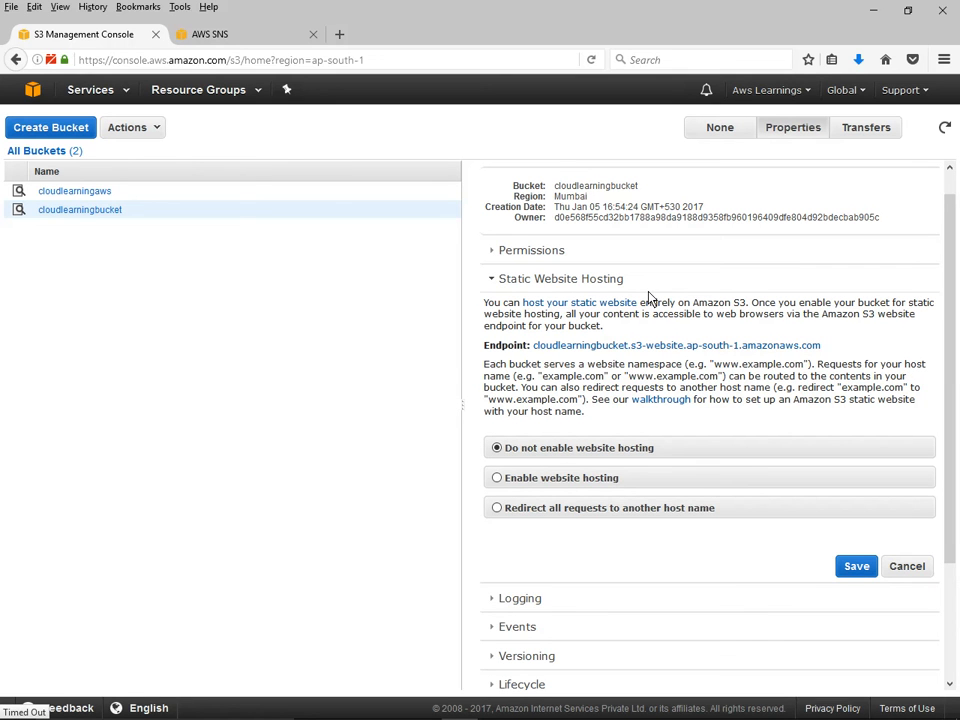
click(587, 480)
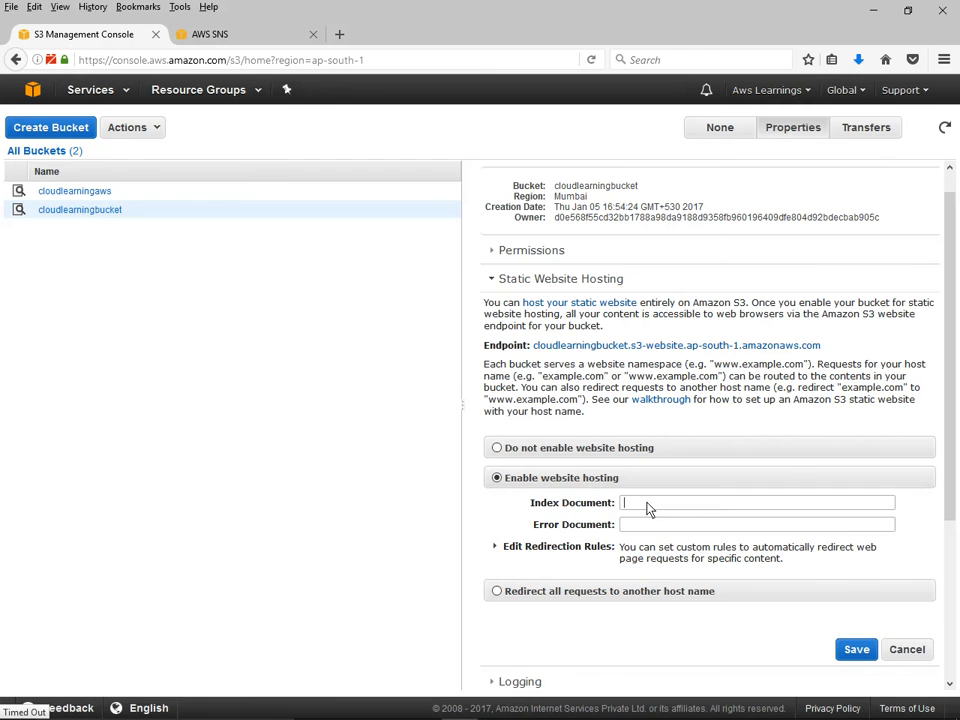
text(index.html)
click(858, 651)
click(859, 651)
Open the bucket's website endpoint and examine its address and page, returning to the contents of cloudlearningbucket in the S3 console.
drag(592, 360, 536, 355)
click(855, 340)
click(561, 349)
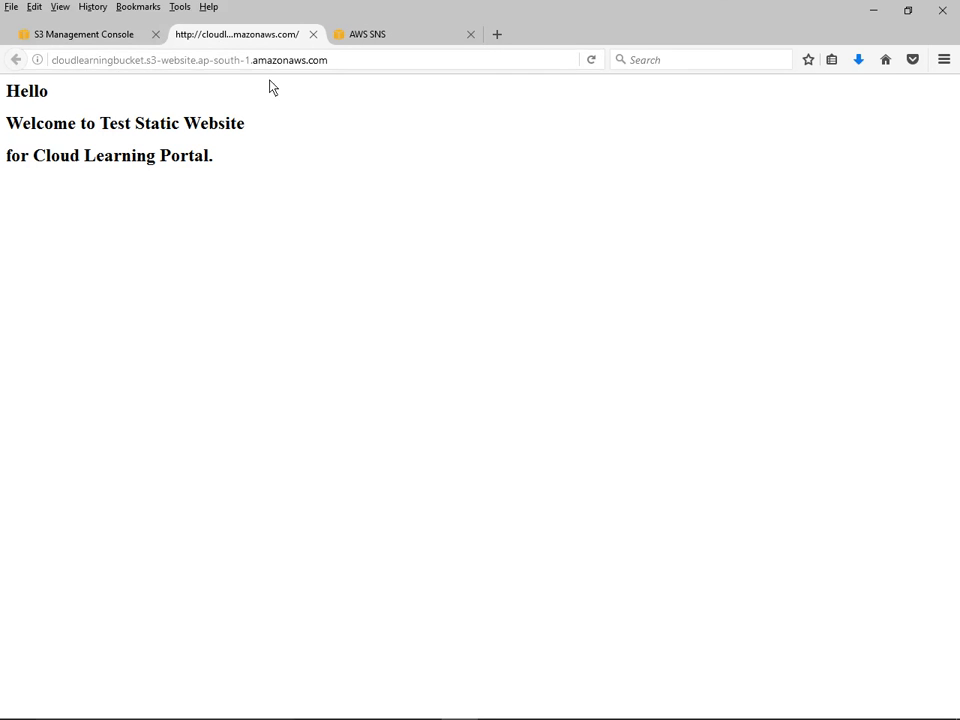
drag(336, 62, 52, 62)
right_click(68, 68)
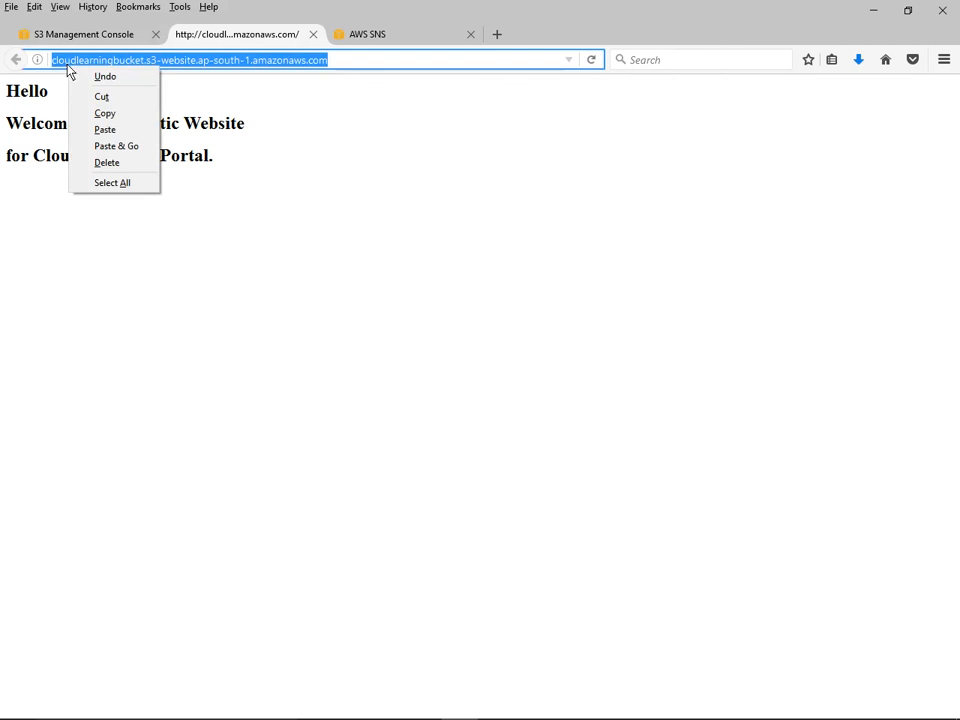
click(270, 226)
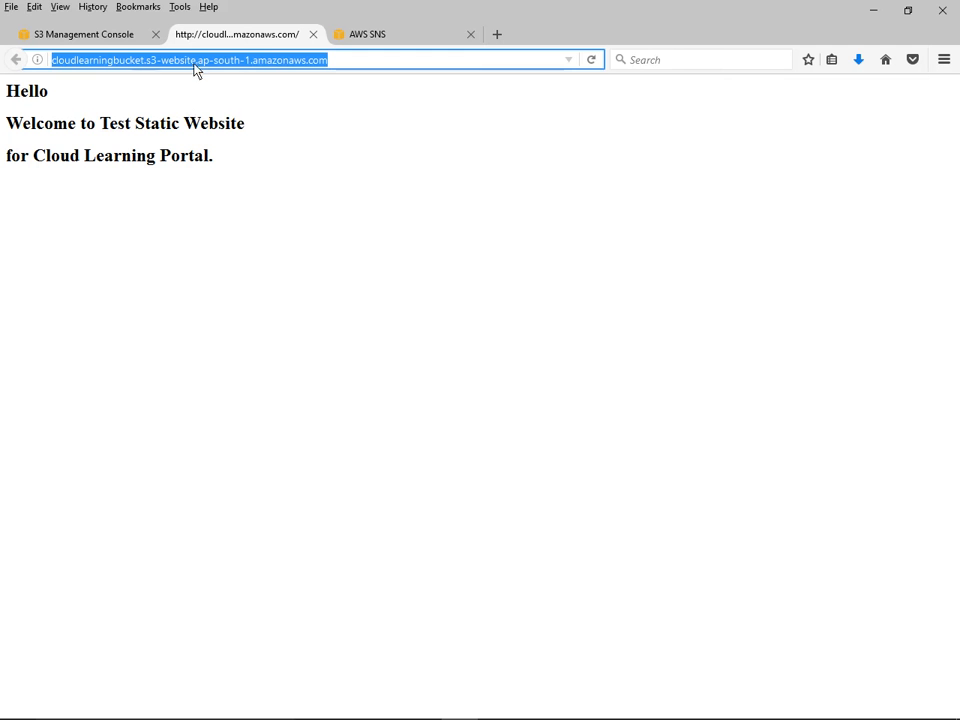
click(118, 62)
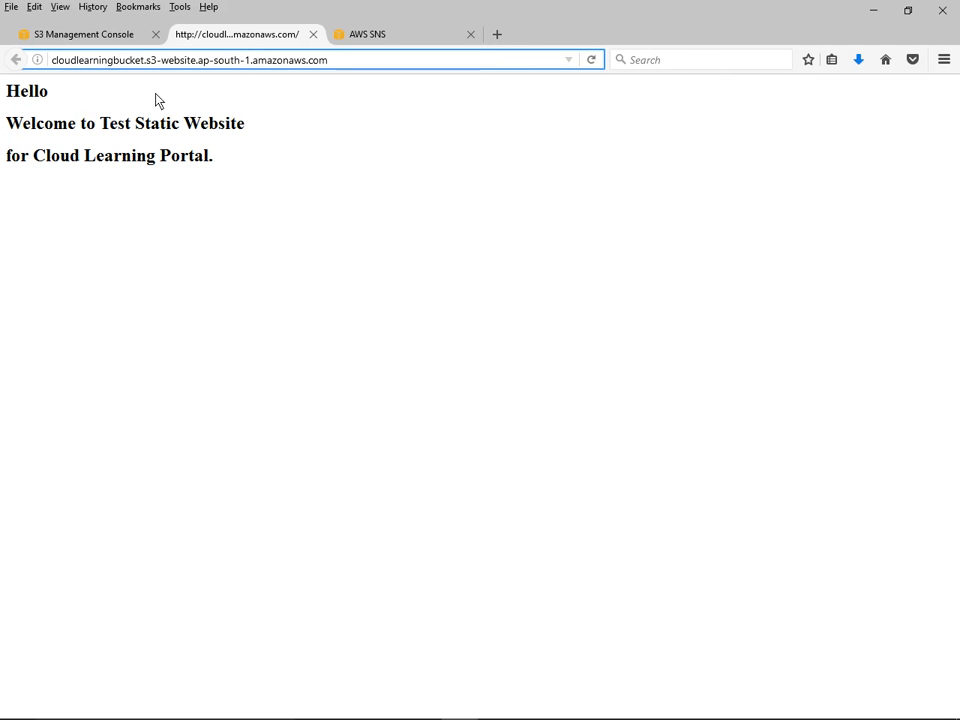
drag(31, 93, 321, 401)
click(470, 130)
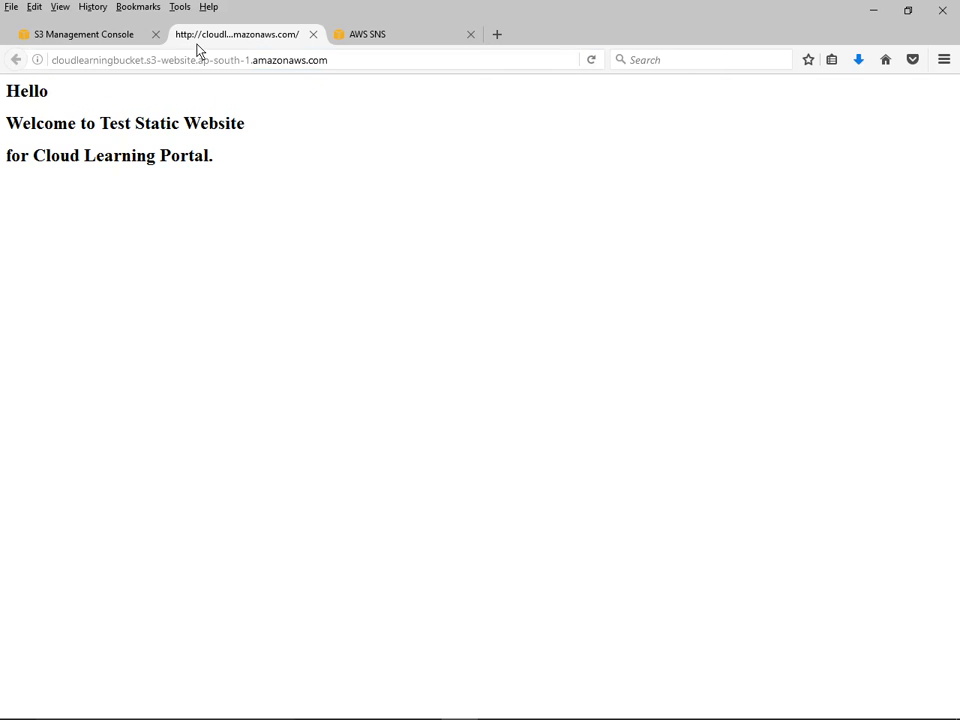
click(84, 36)
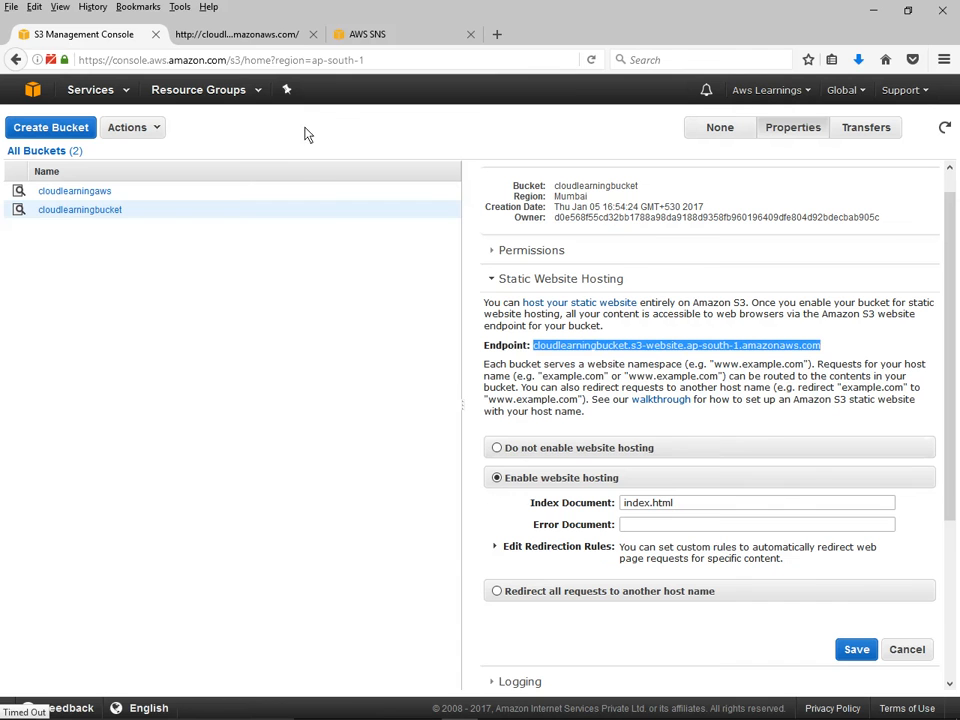
click(90, 212)
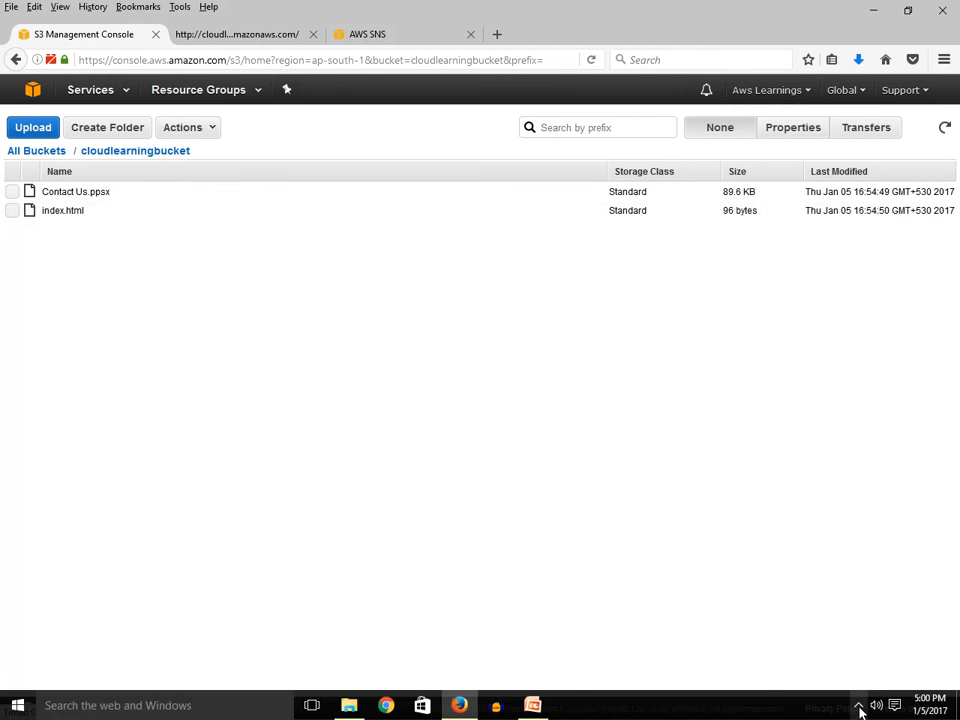
click(858, 705)
click(873, 645)
click(780, 662)
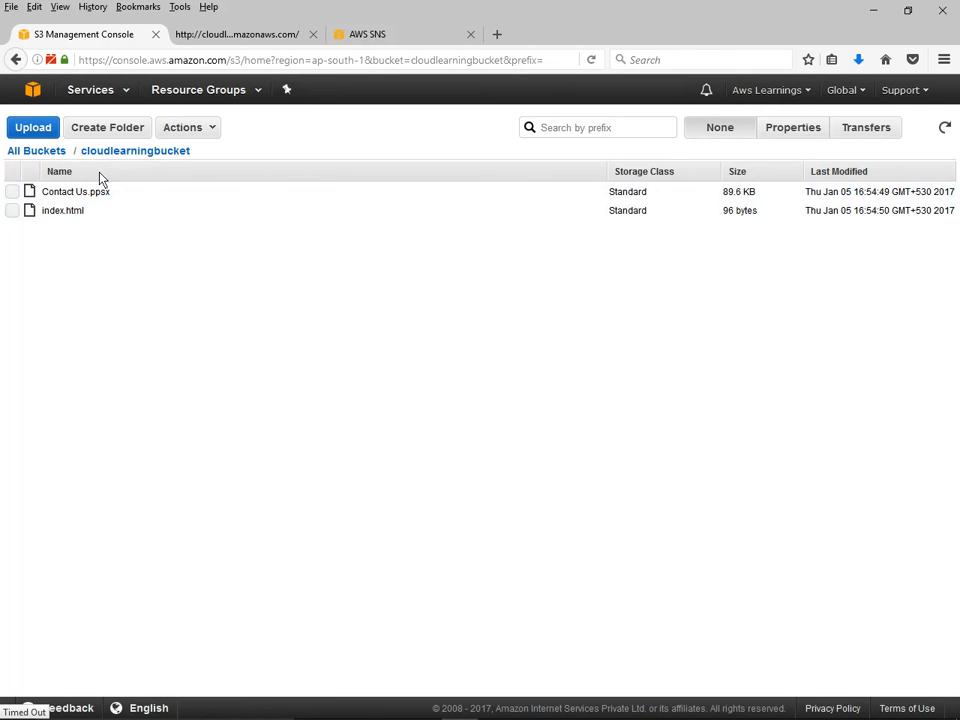
Try the Infrequent Access and Reduced Redundancy storage classes and AES-256 encryption in the details of index.html, returning the storage class to Standard.
click(801, 135)
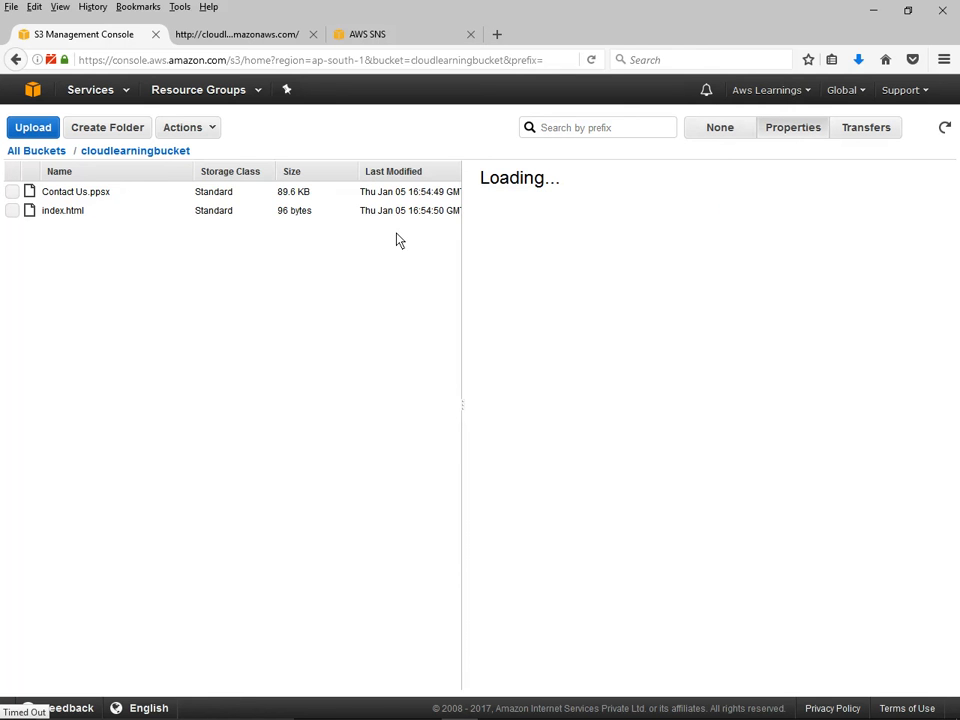
click(13, 212)
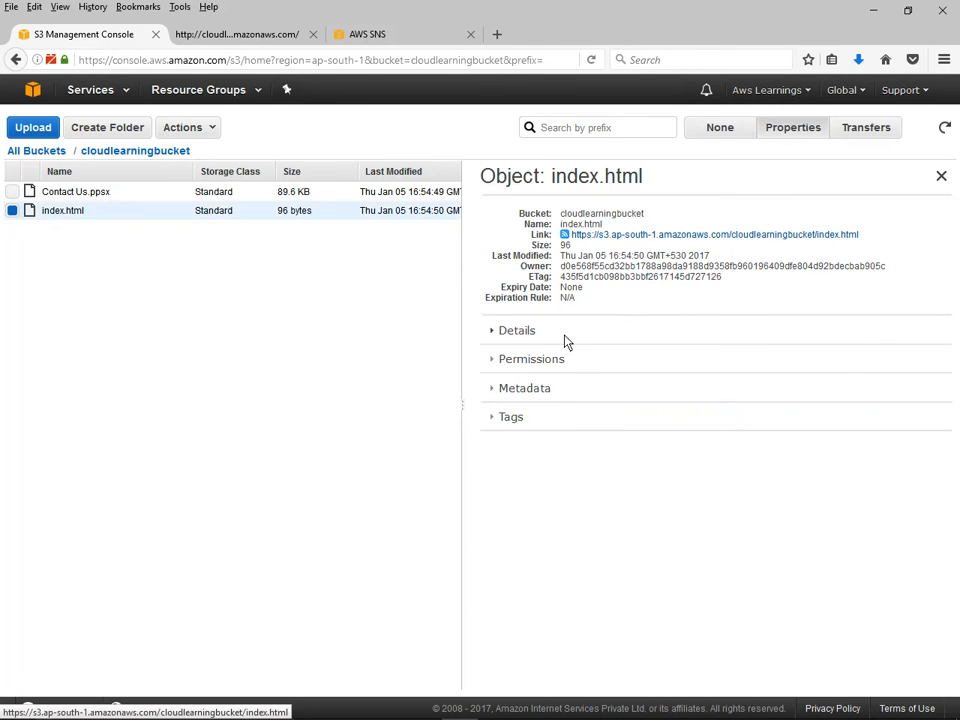
click(499, 336)
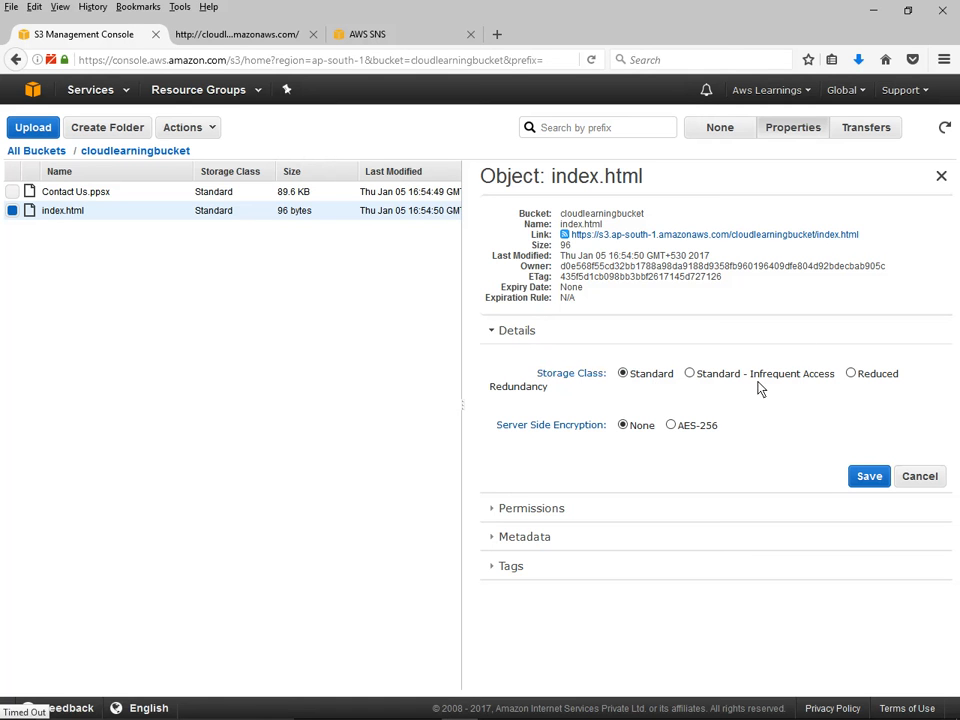
click(689, 373)
click(852, 376)
click(671, 427)
click(623, 374)
Review and save the existing permissions of index.html, and return to the list of all buckets.
click(507, 507)
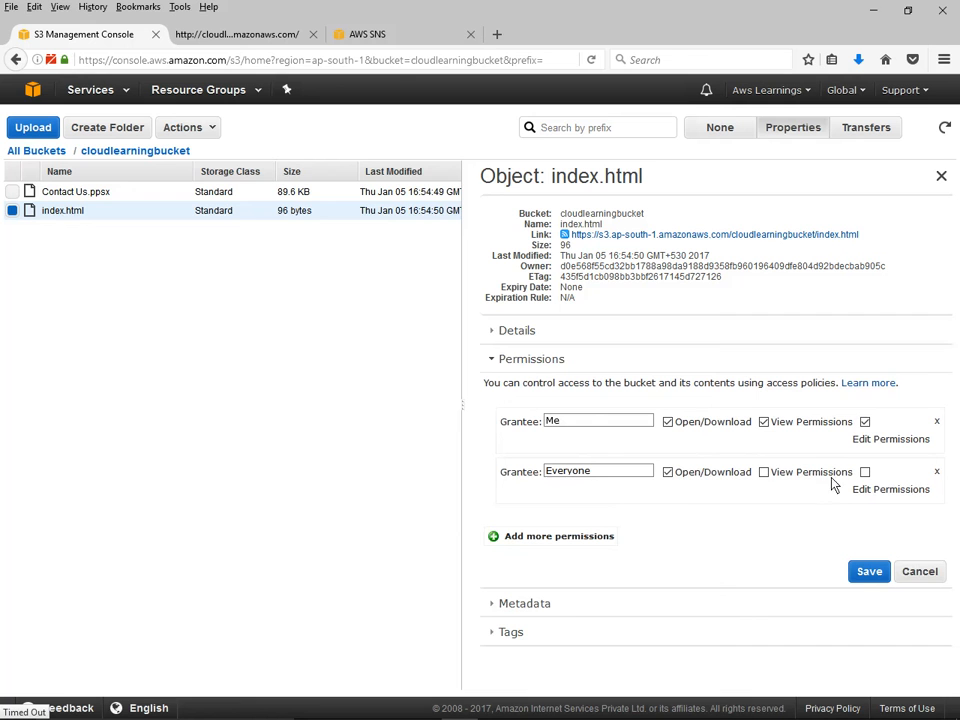
click(869, 574)
click(38, 151)
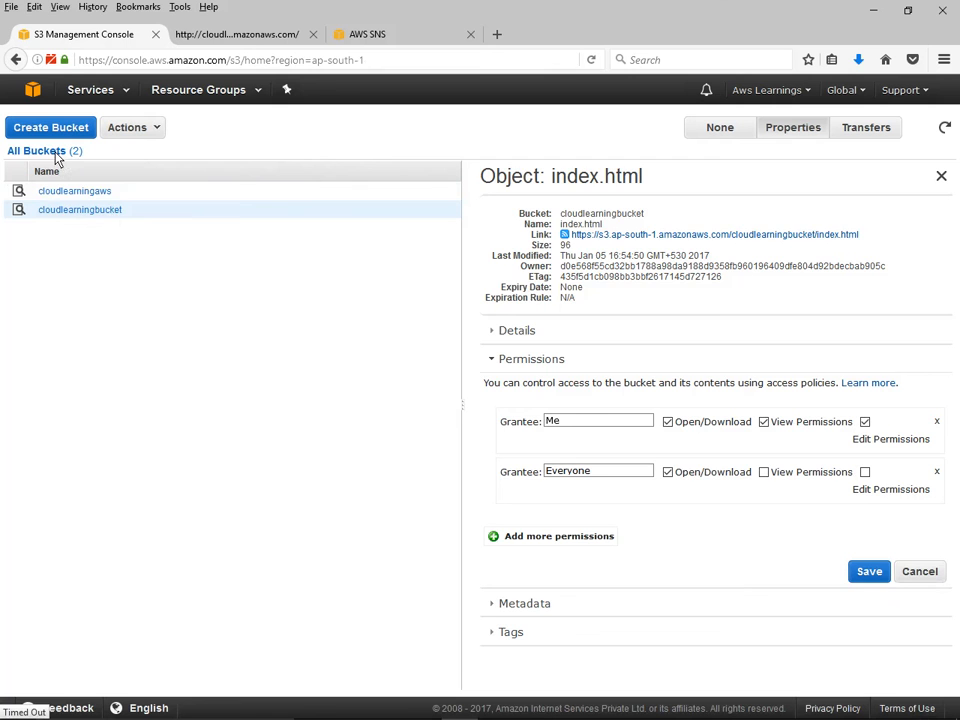
Review the permissions and static website hosting settings in the properties of cloudlearningbucket.
click(88, 209)
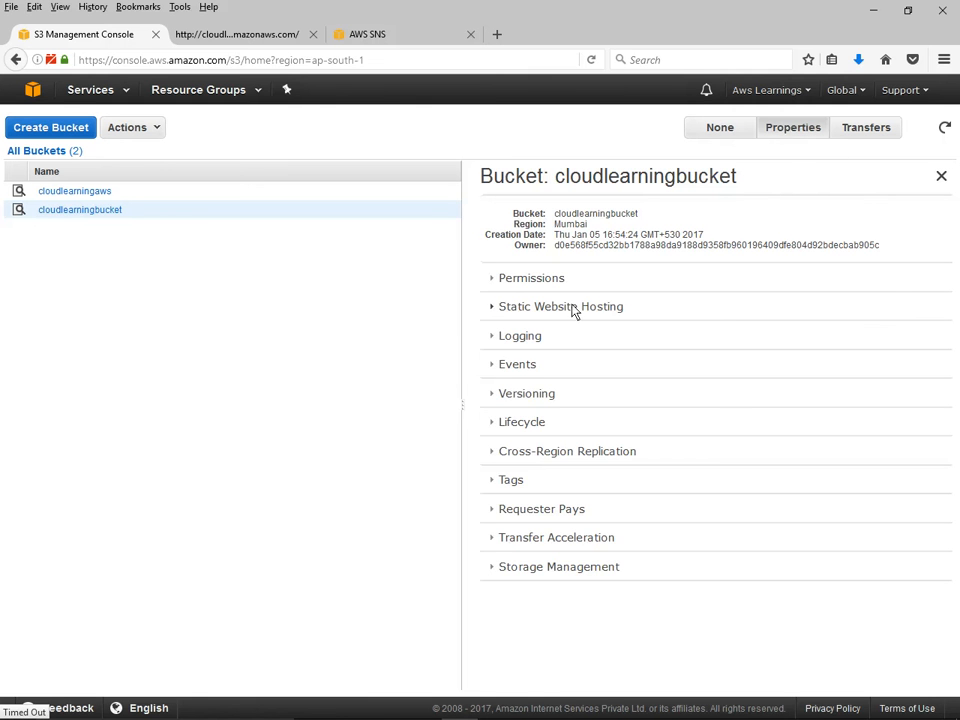
click(500, 282)
click(500, 282)
click(521, 311)
scroll(540, 316, down, 1)
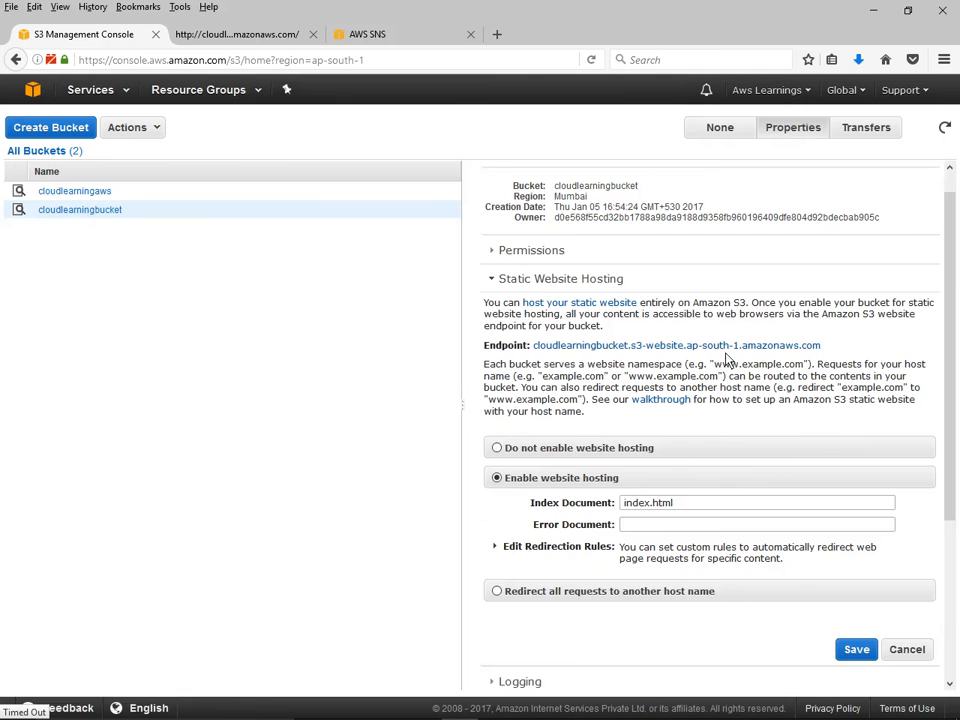
click(508, 280)
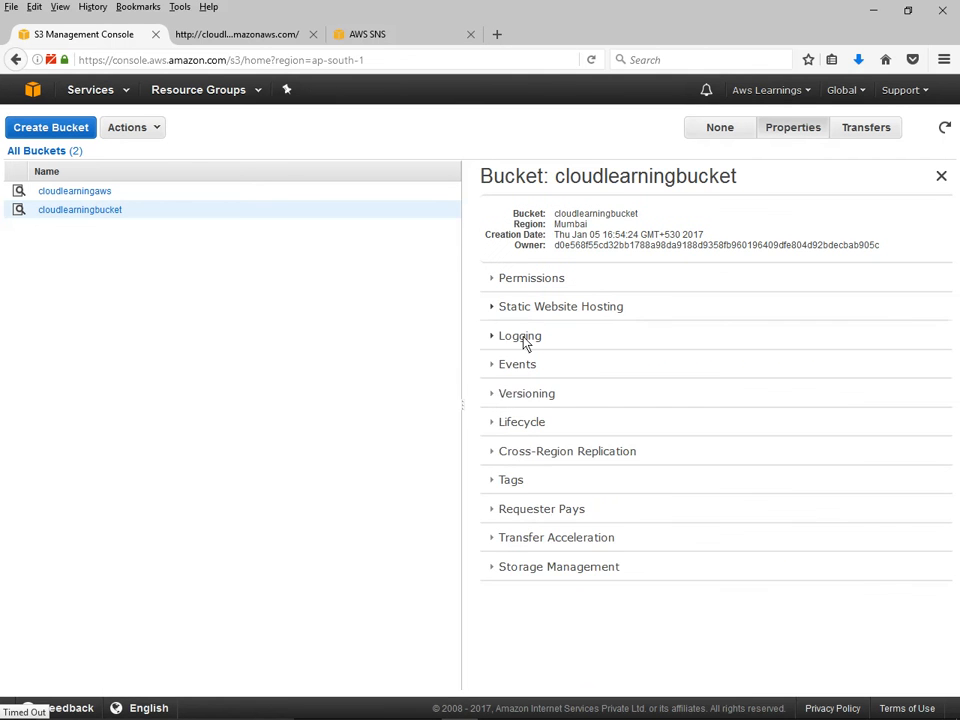
Try enabling logging for cloudlearningbucket with cloudlearningbucket as the target bucket and logs/ as the target prefix, discarding the changes.
click(522, 338)
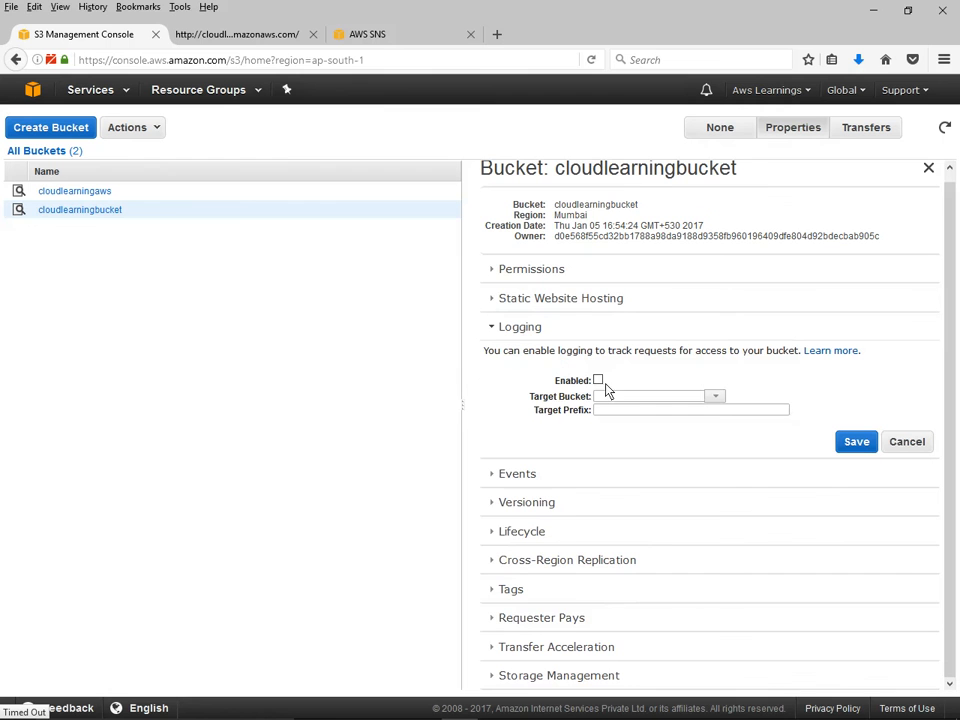
click(598, 381)
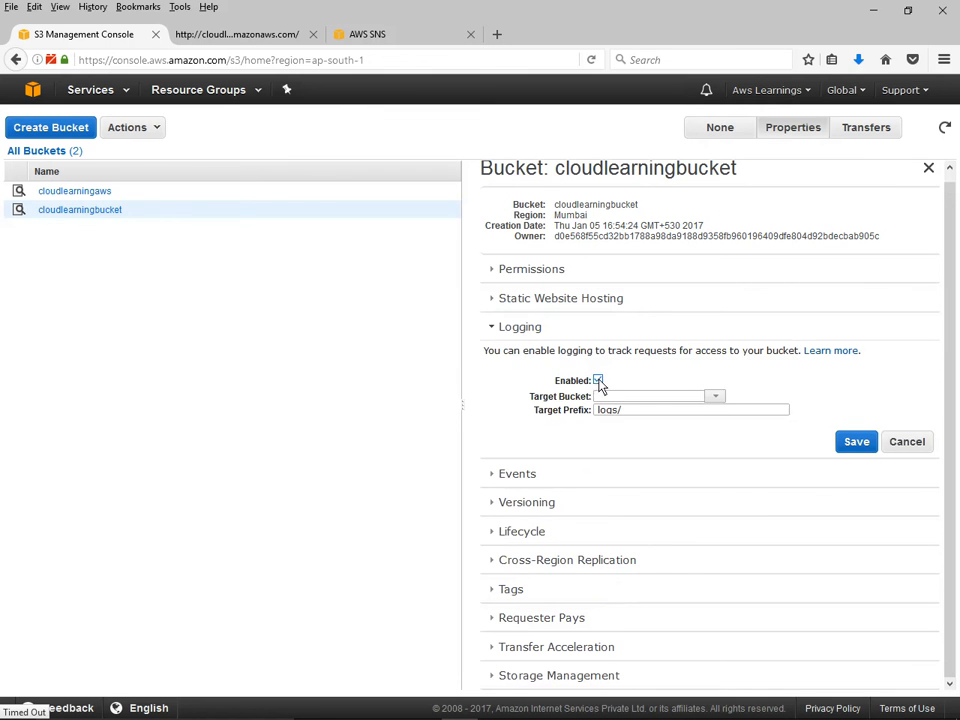
click(715, 397)
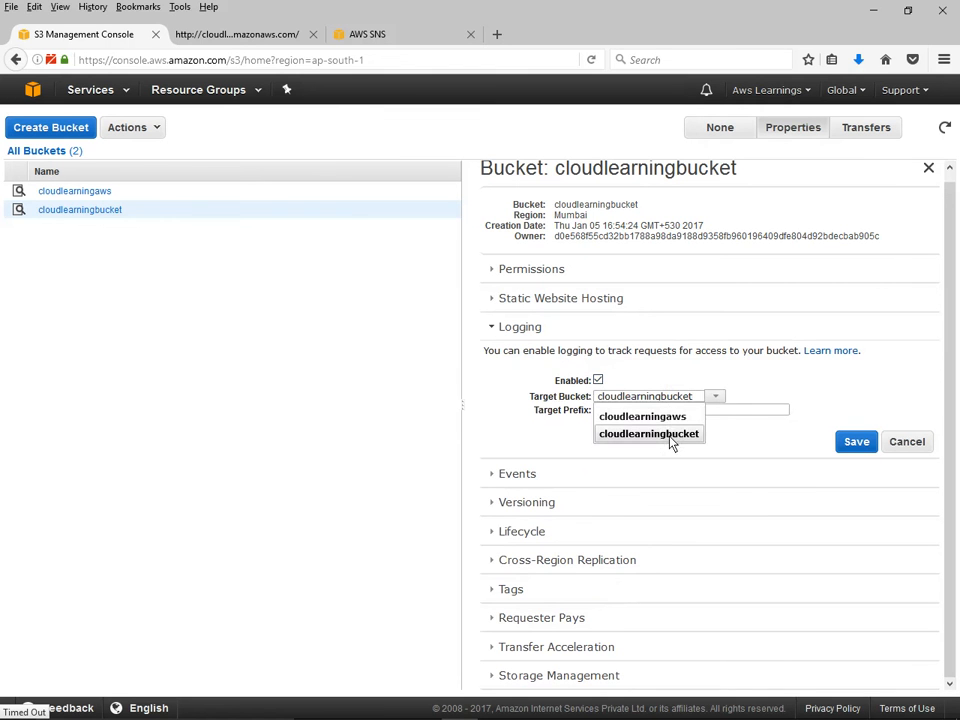
click(671, 436)
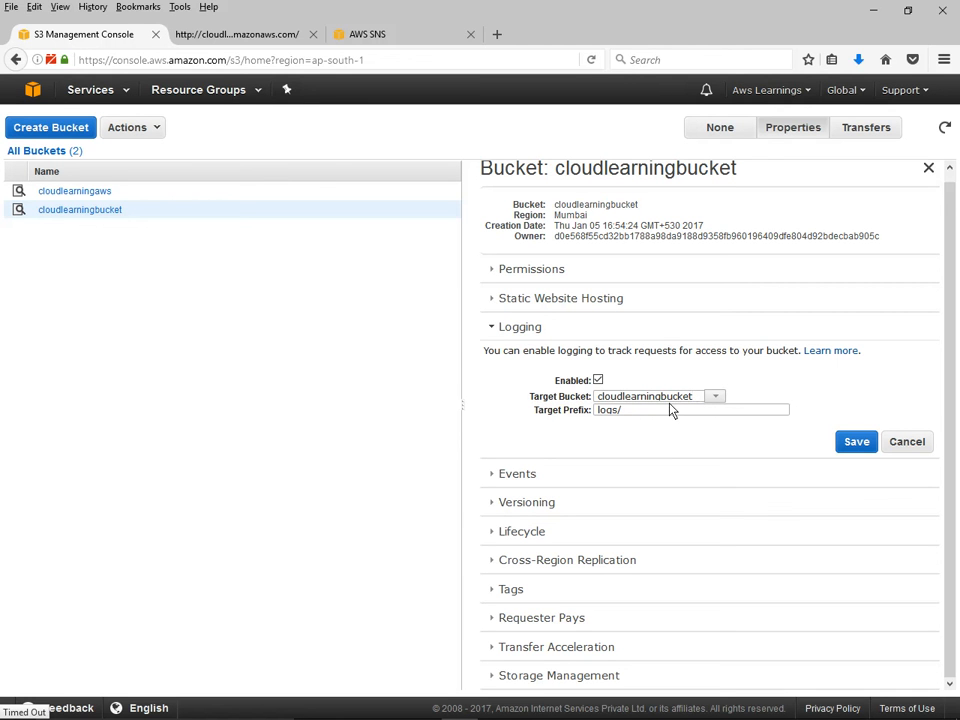
click(903, 441)
Try an event notification named CloudBucketAlert for Put and Delete events sent to the AWSLearning SNS topic, and discard it.
click(494, 474)
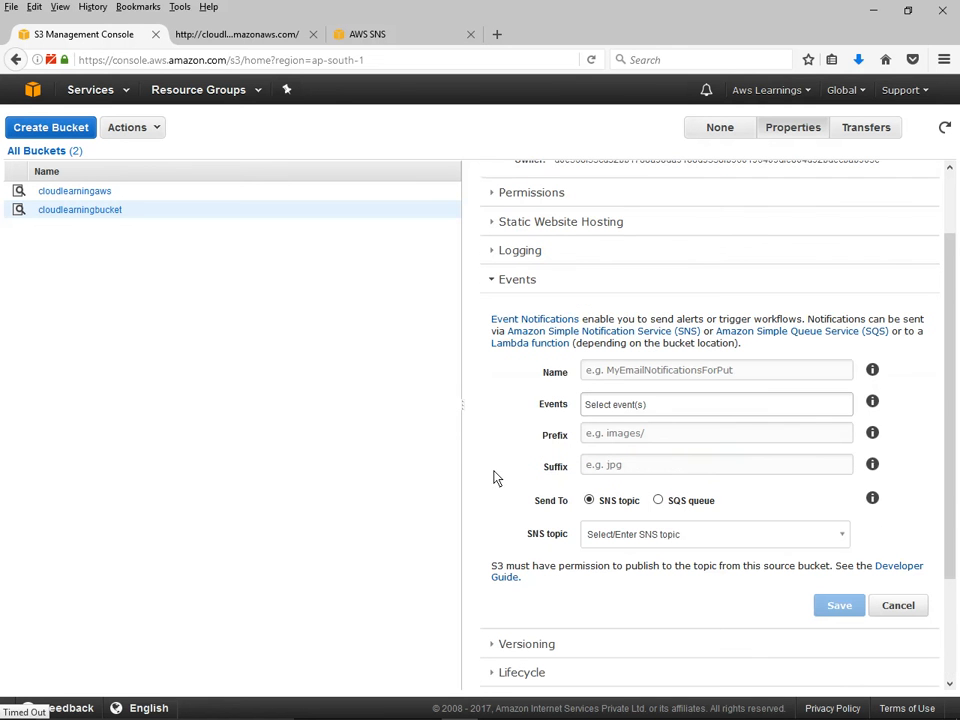
click(656, 377)
text(CloudBucketAlert)
click(646, 406)
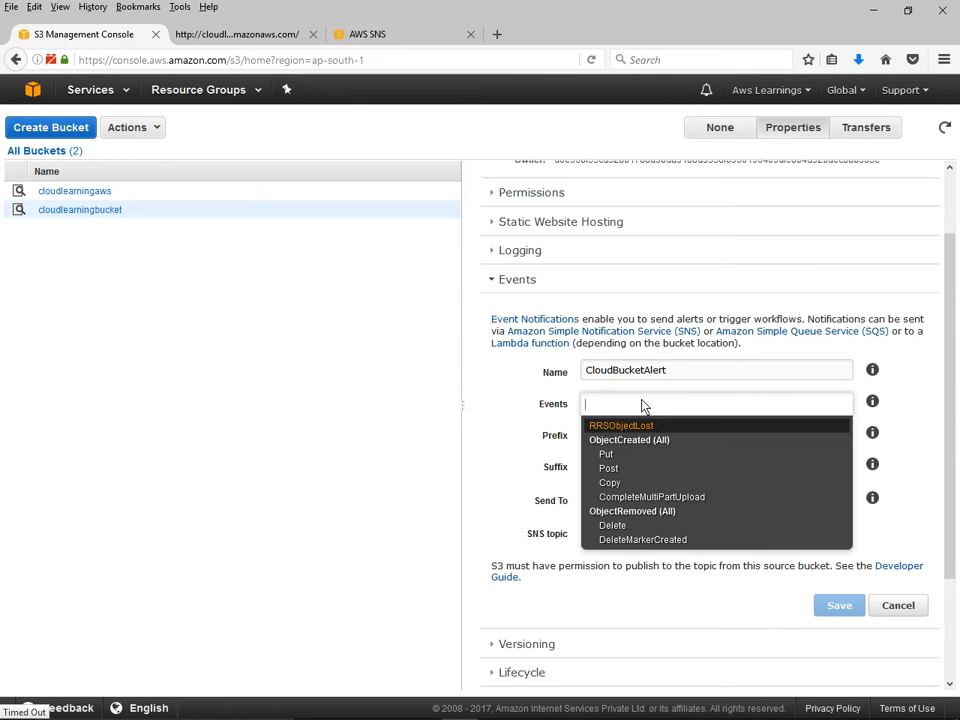
click(625, 456)
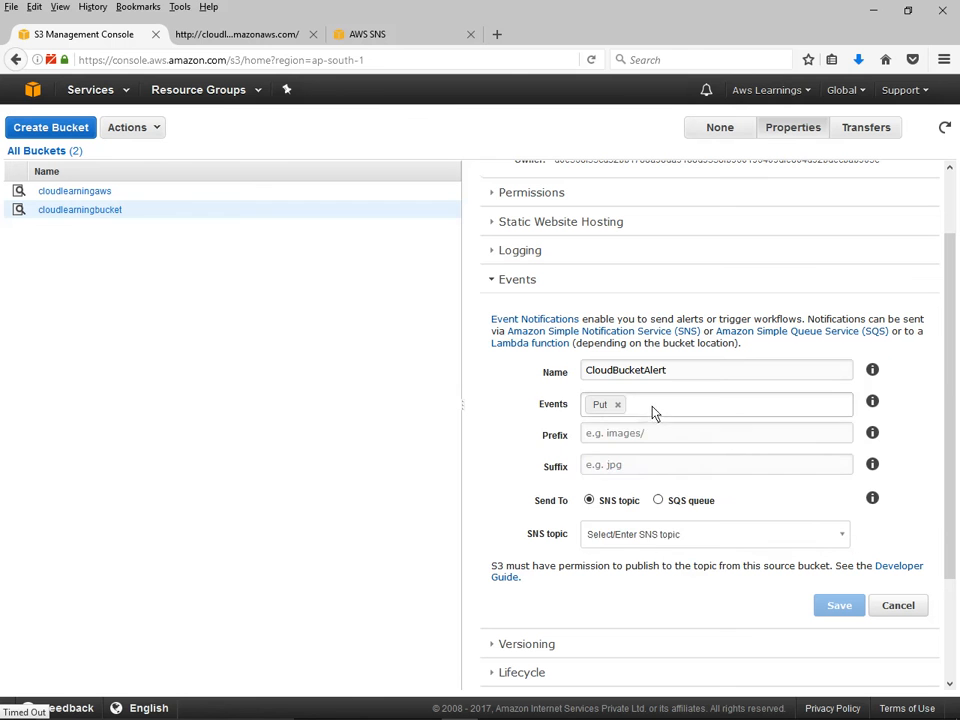
click(654, 410)
click(643, 512)
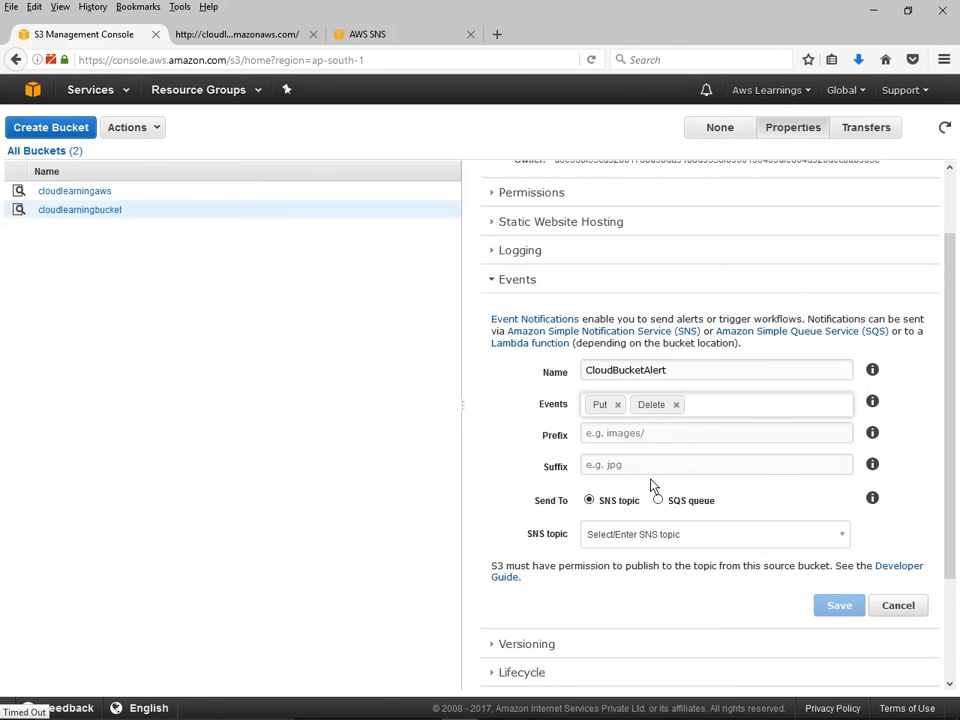
click(637, 541)
click(622, 558)
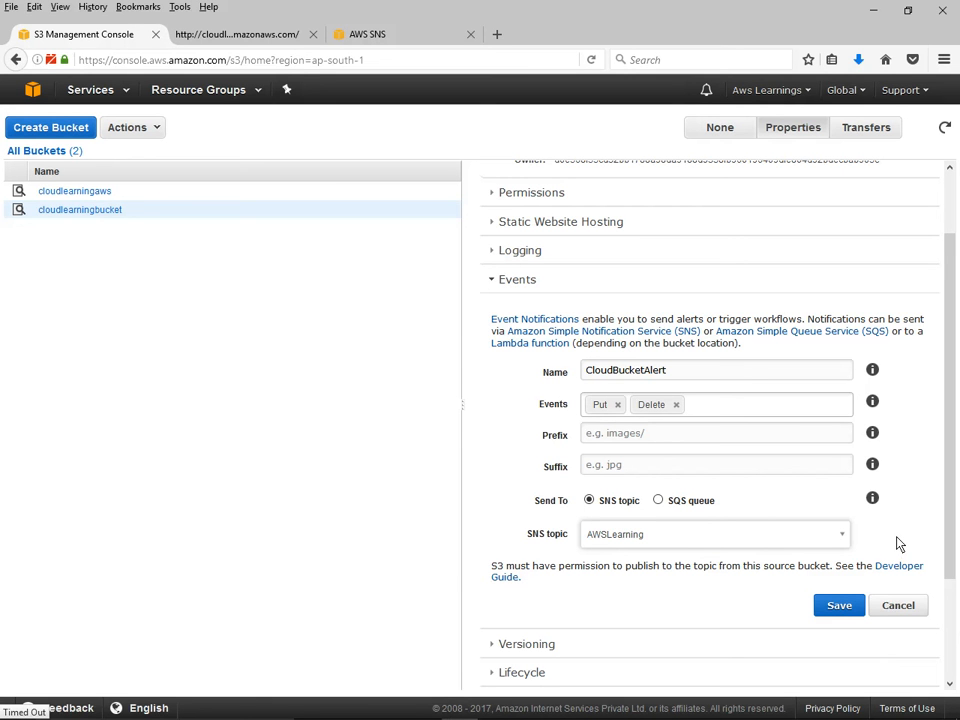
scroll(897, 543, down, 3)
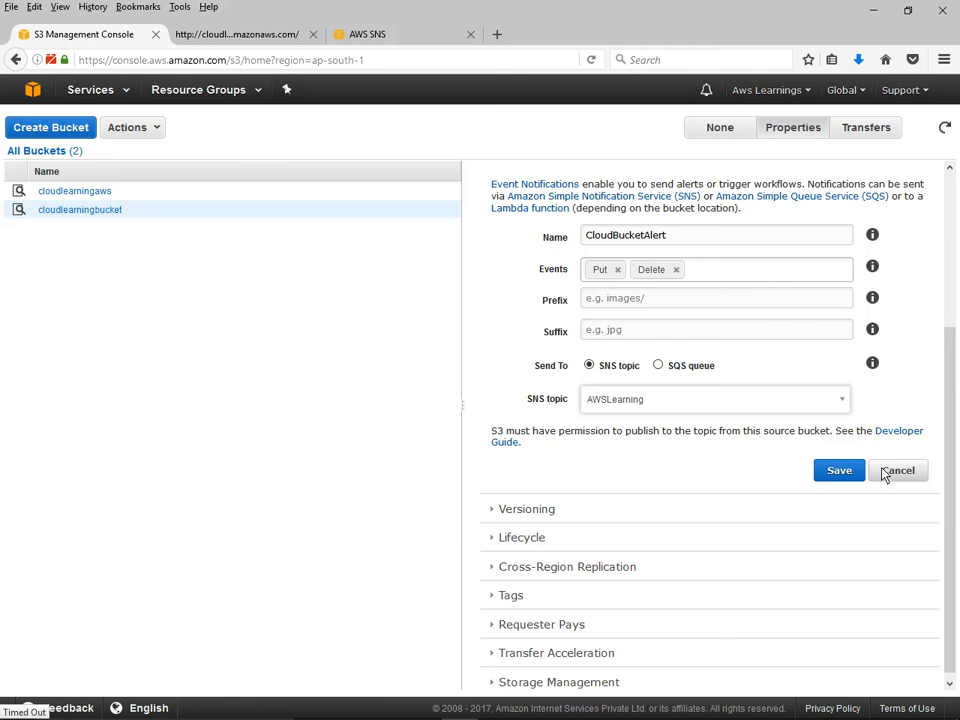
click(884, 474)
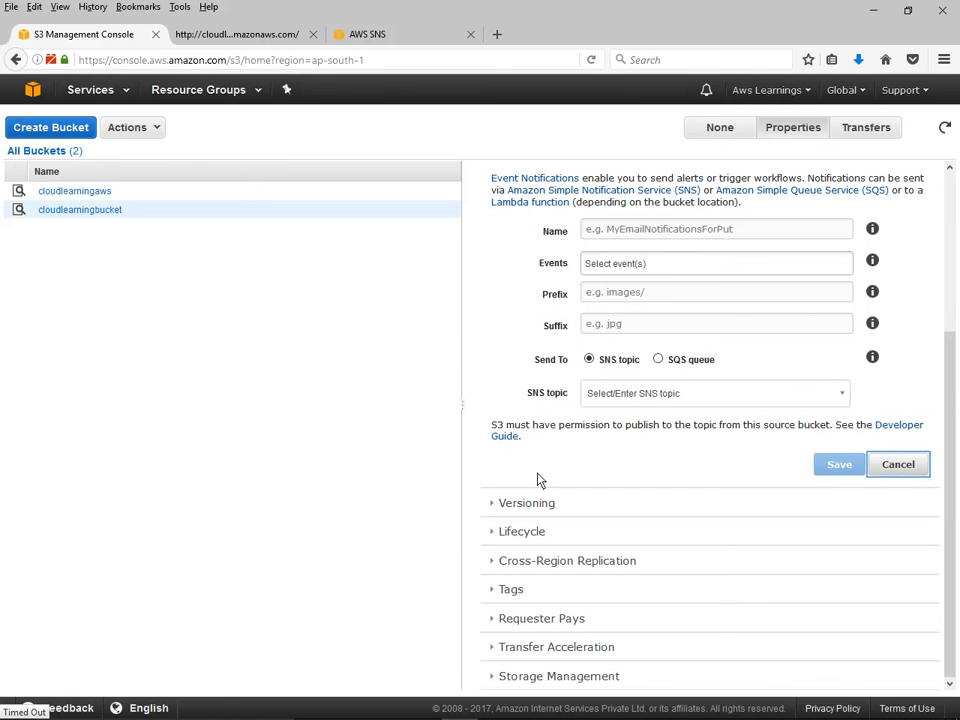
Review the versioning settings and try a whole-bucket lifecycle rule that permanently deletes objects after 365 days, discarding the rule.
click(491, 508)
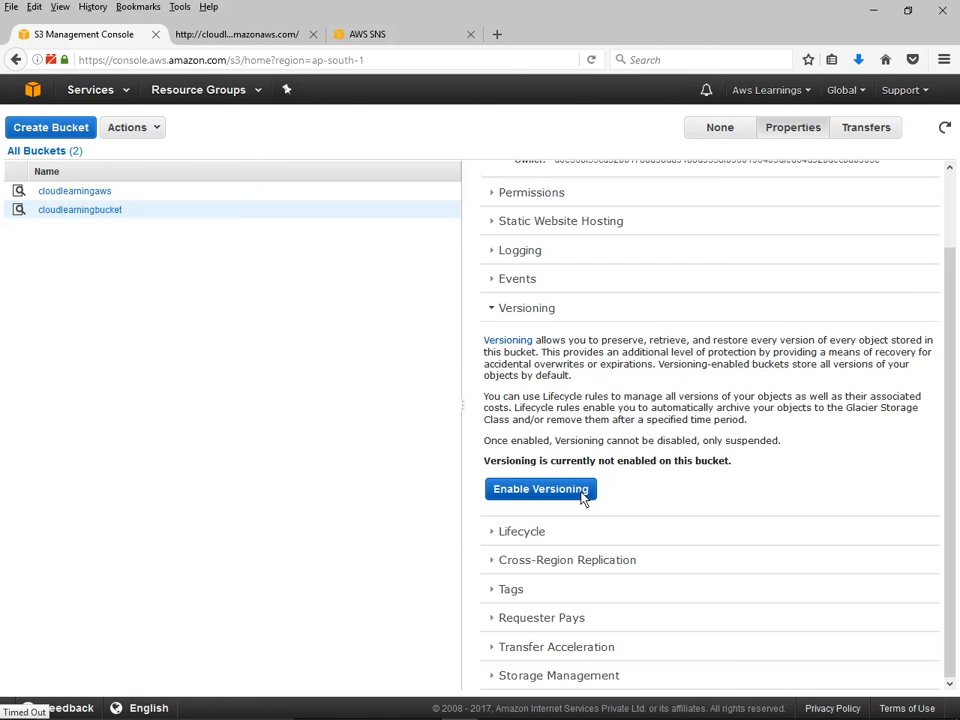
click(542, 534)
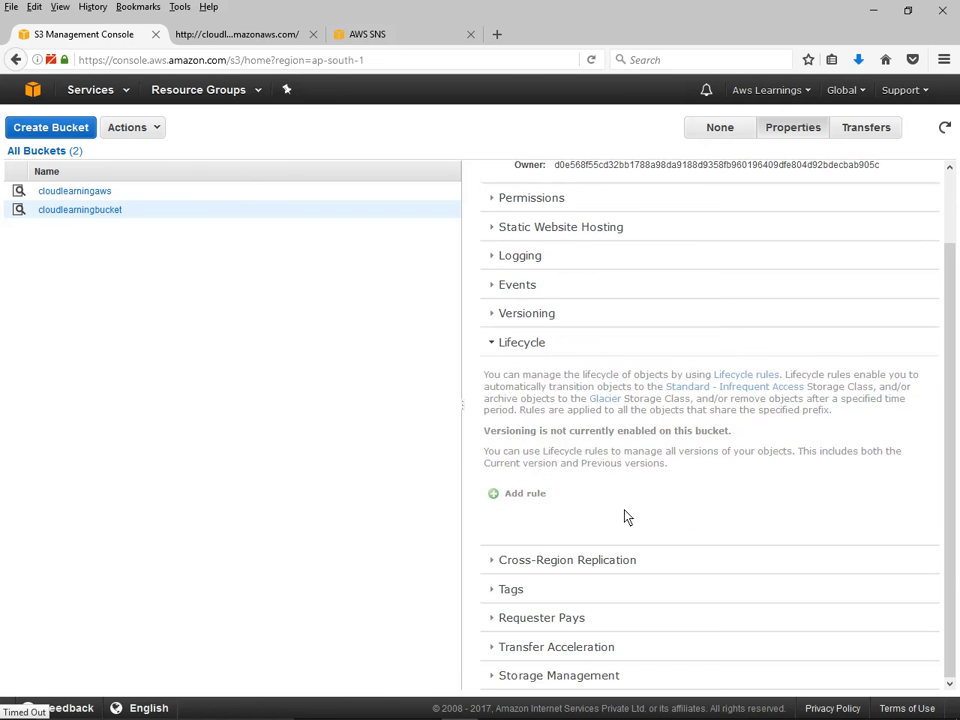
click(520, 495)
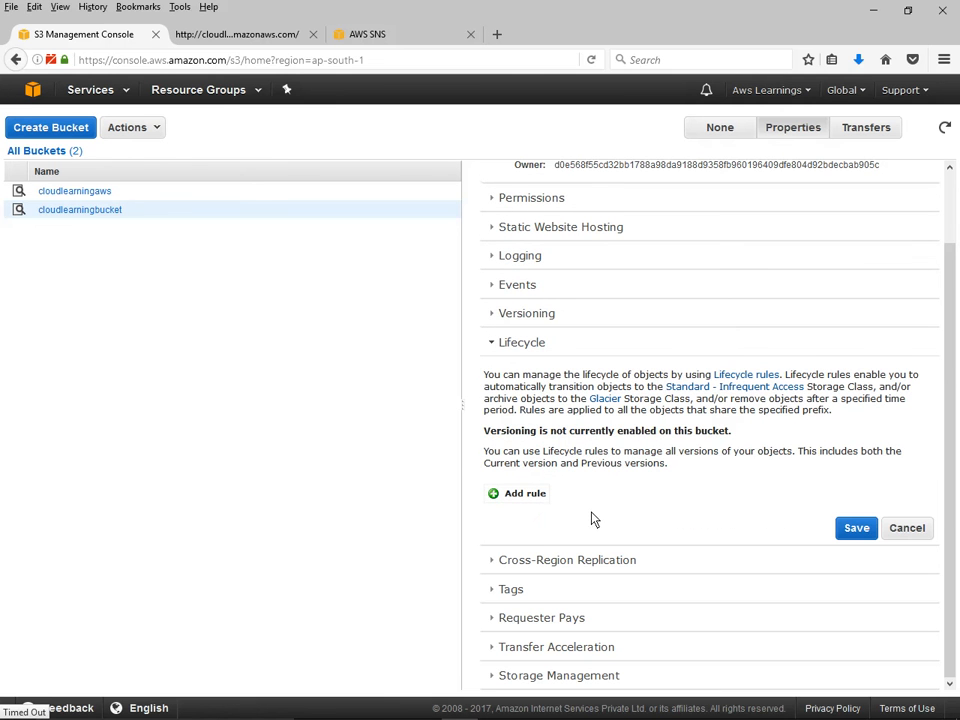
click(534, 496)
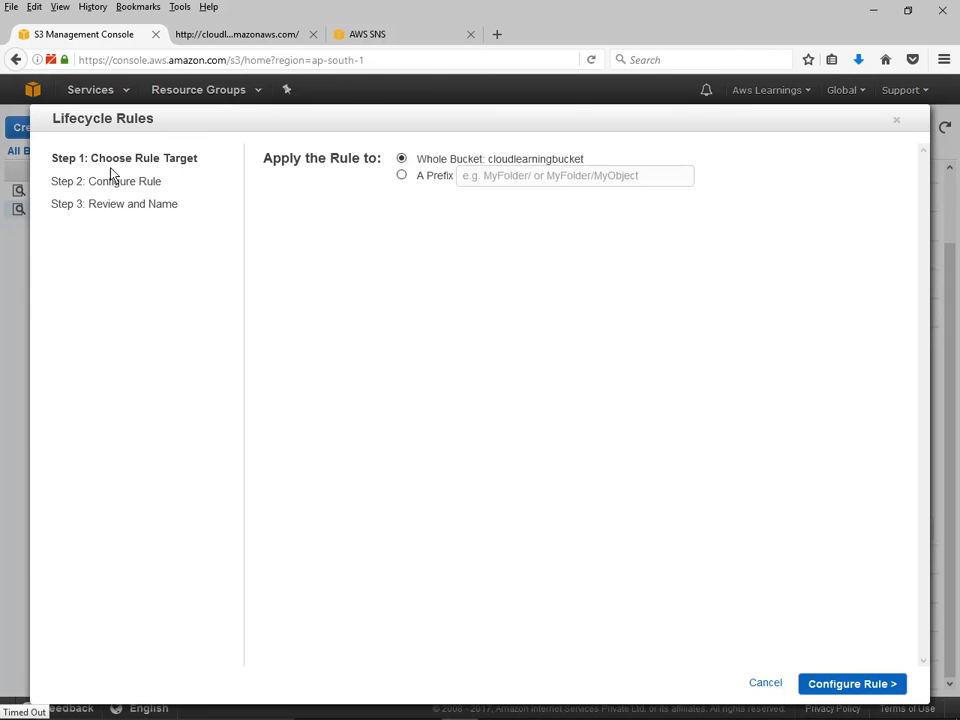
click(402, 176)
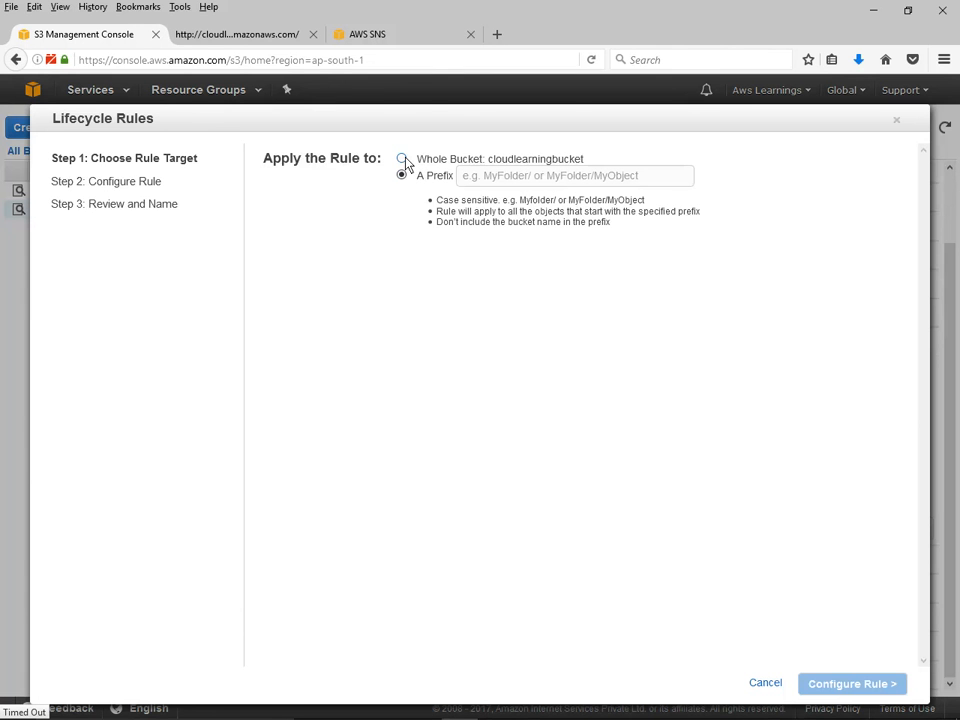
click(401, 160)
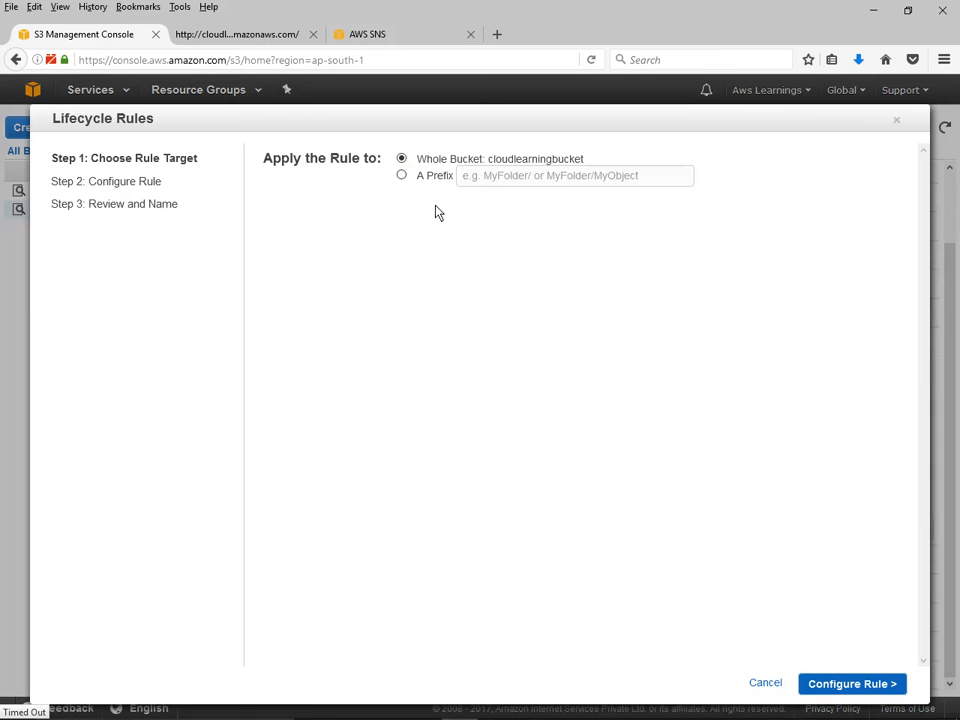
click(822, 684)
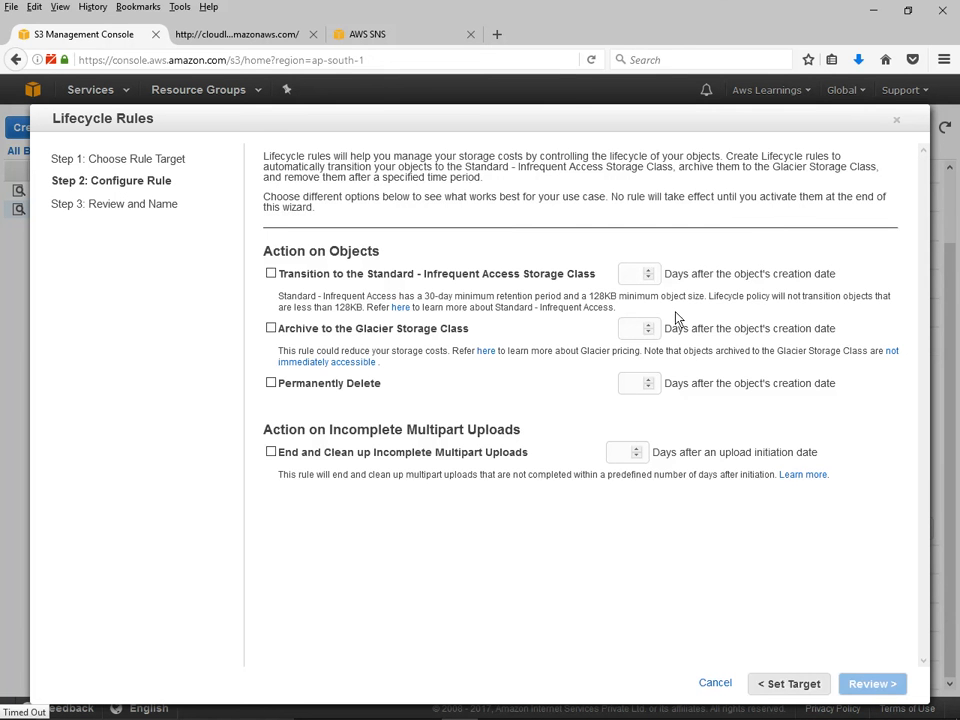
click(270, 383)
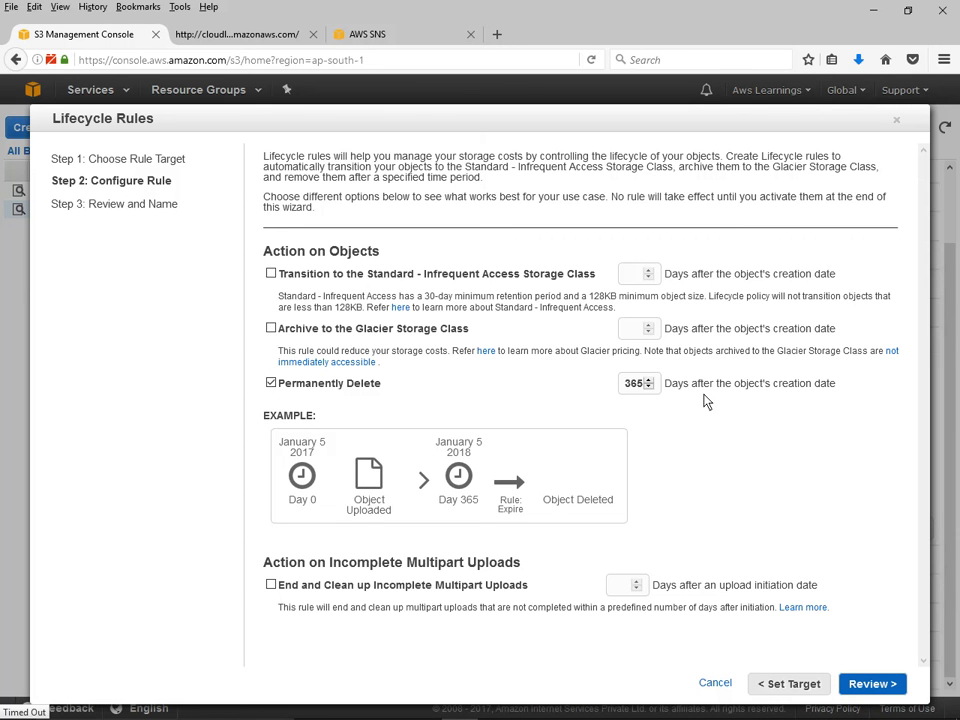
click(314, 386)
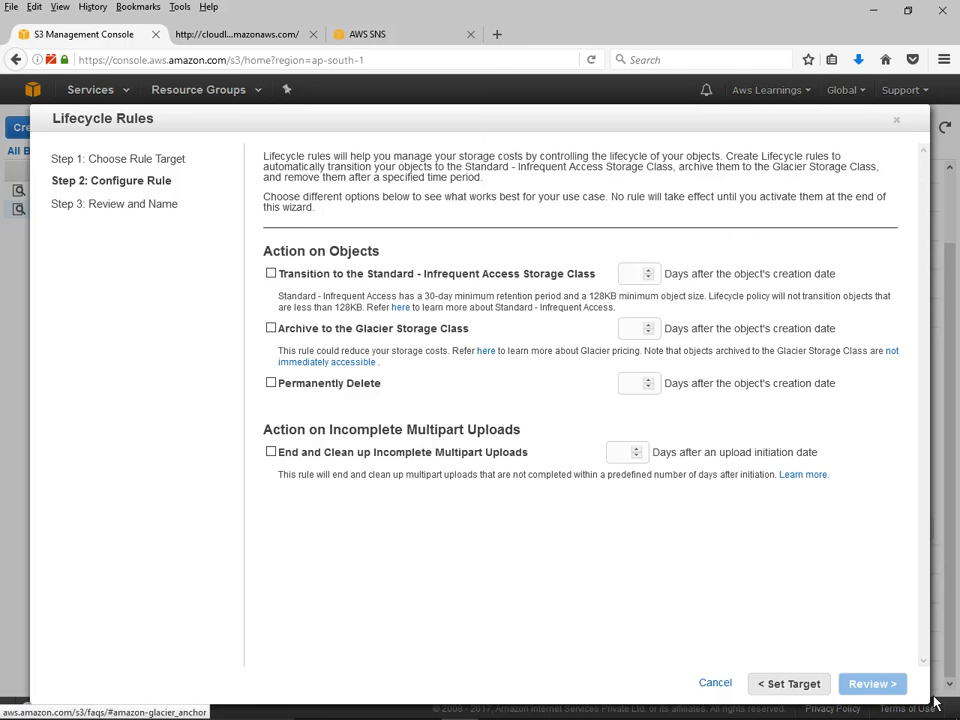
click(716, 683)
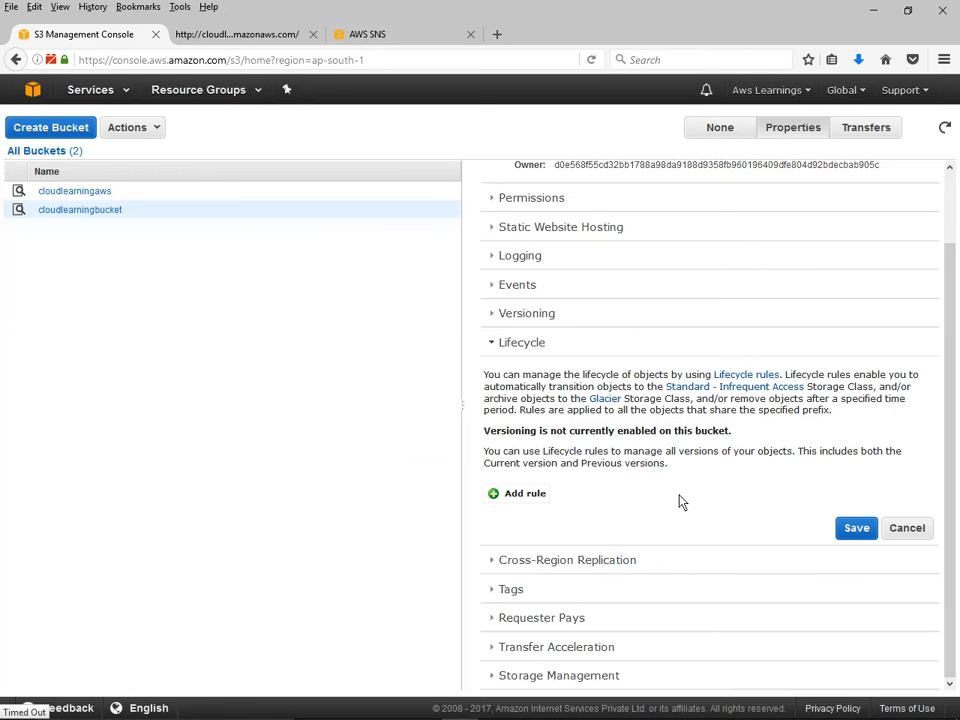
Review the Cross-Region Replication, Requester Pays, Transfer Acceleration and Storage Management settings of cloudlearningbucket.
click(588, 561)
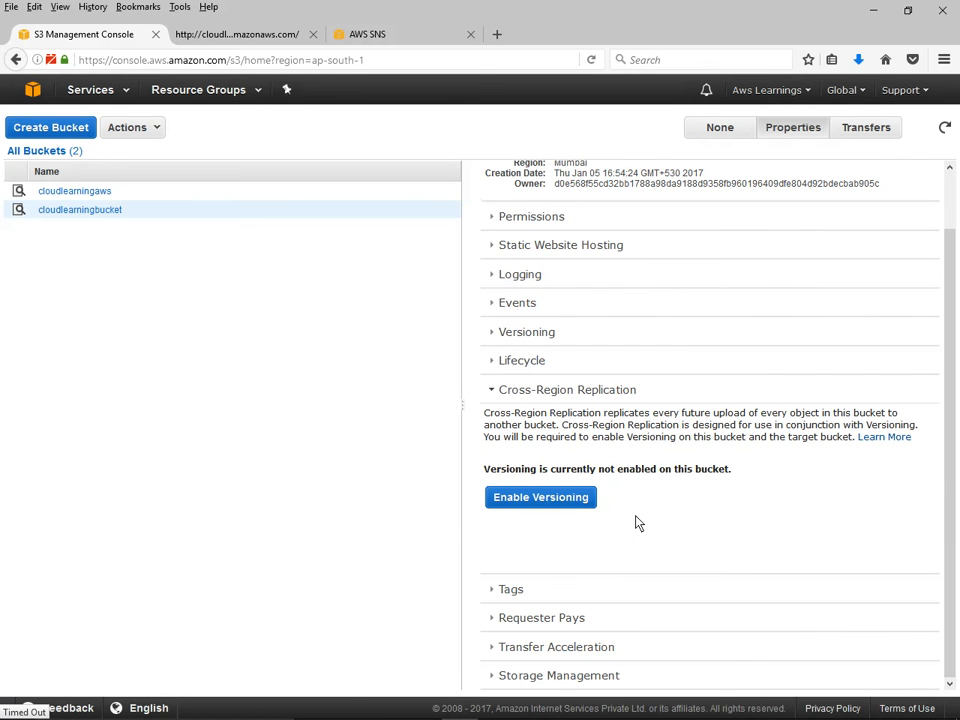
mouse_move(750, 714)
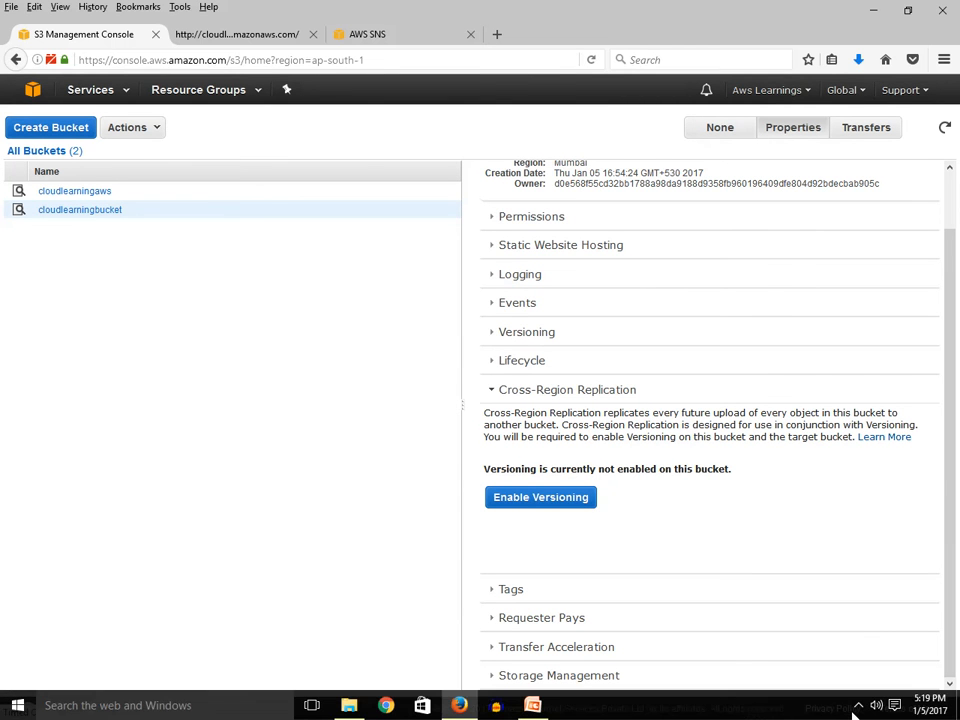
click(585, 622)
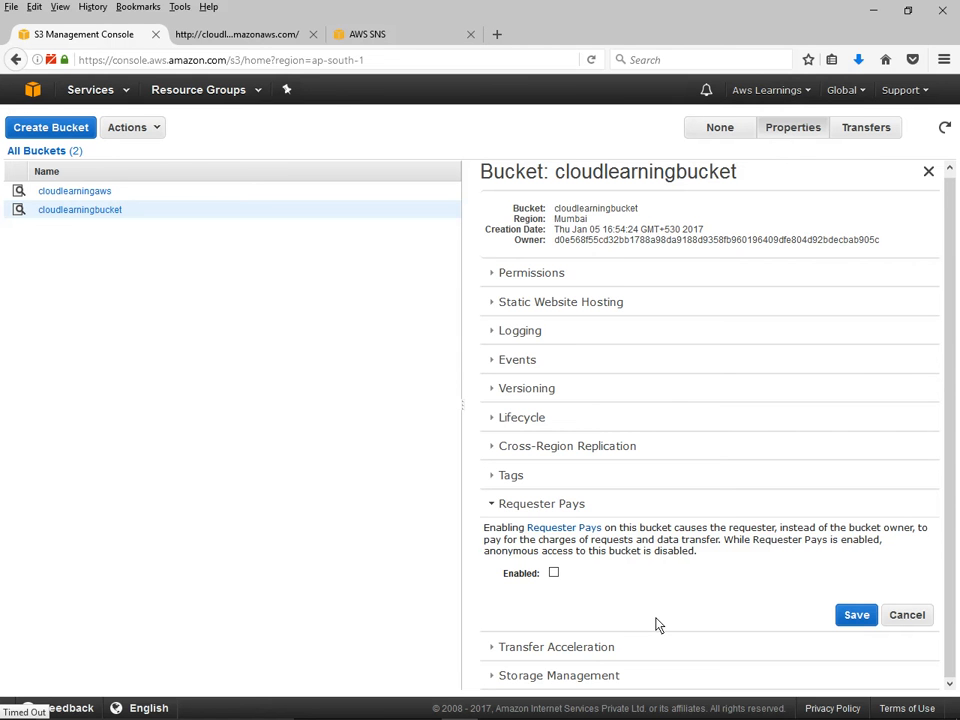
click(577, 648)
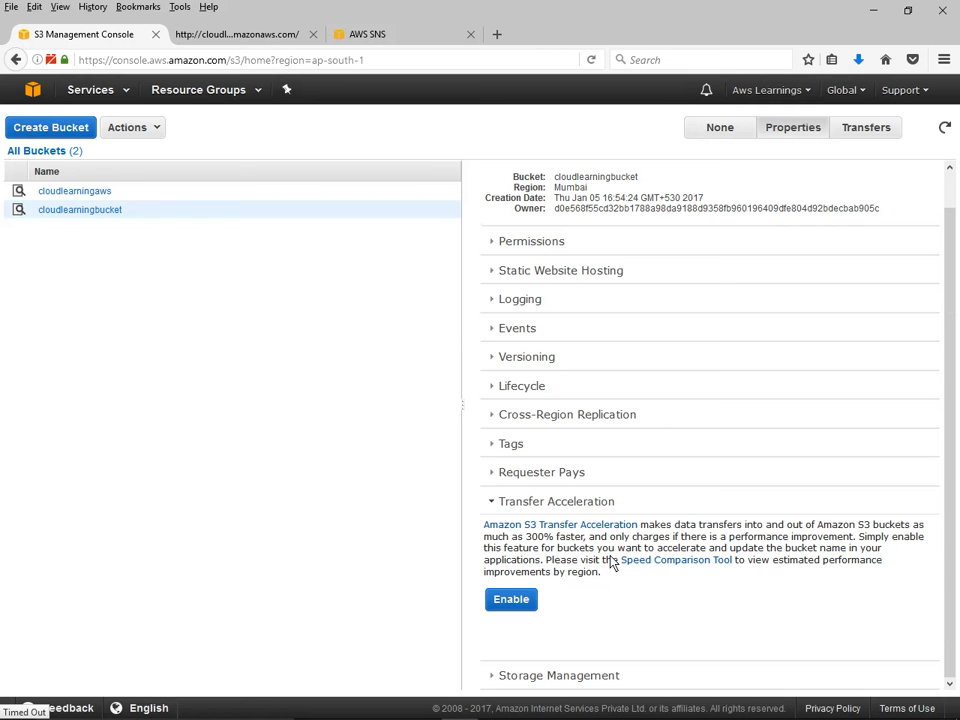
click(580, 679)
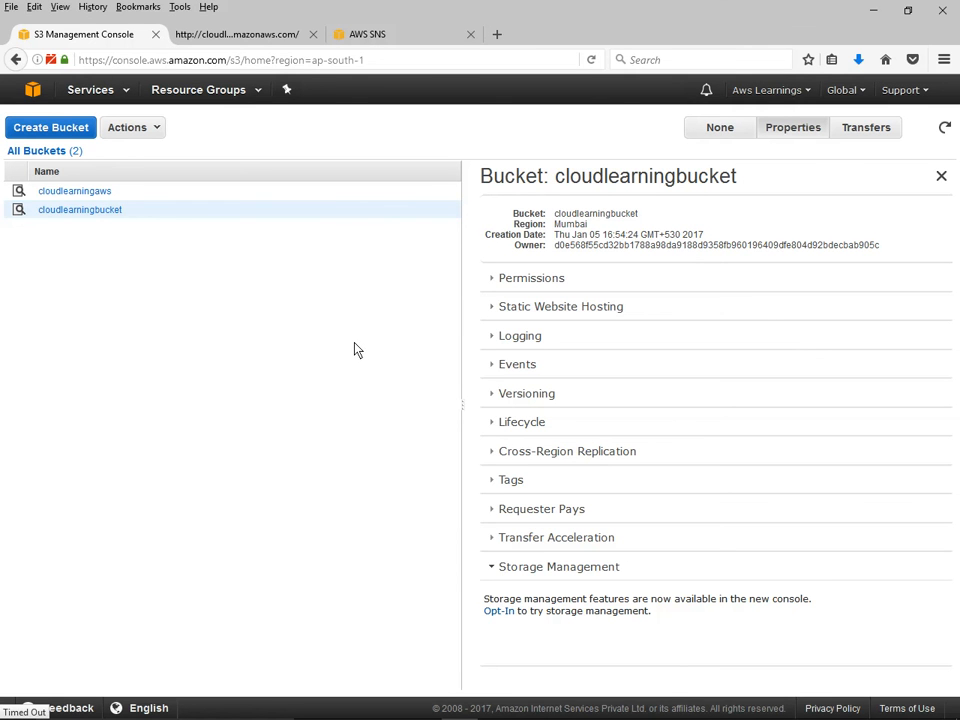
Minimize the browser and open the Contact Us presentation from the desktop.
click(872, 9)
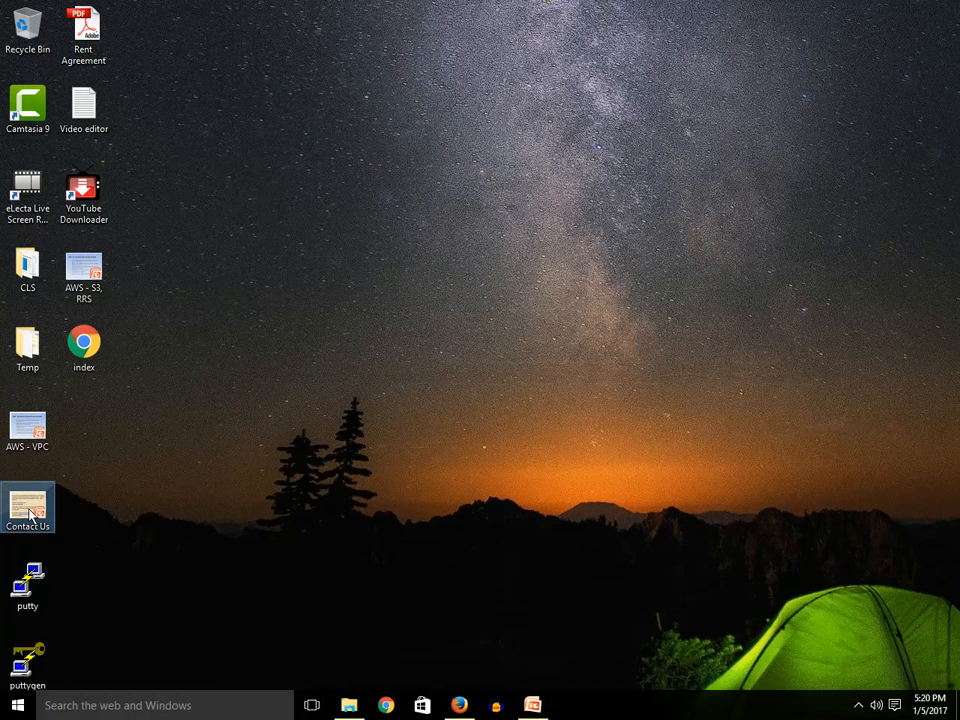
double_click(28, 512)
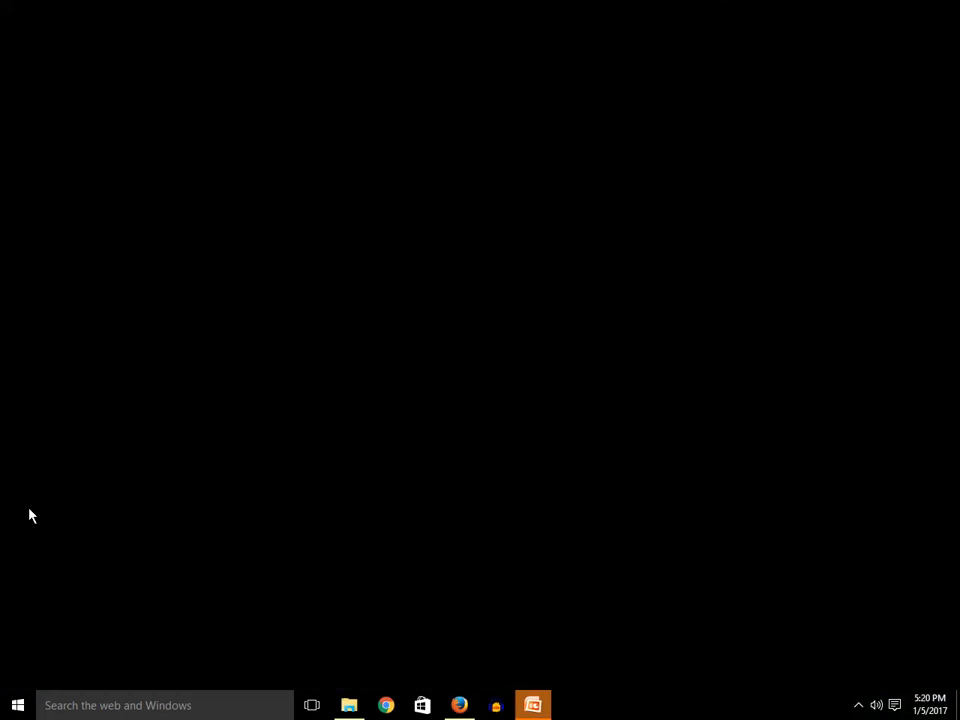